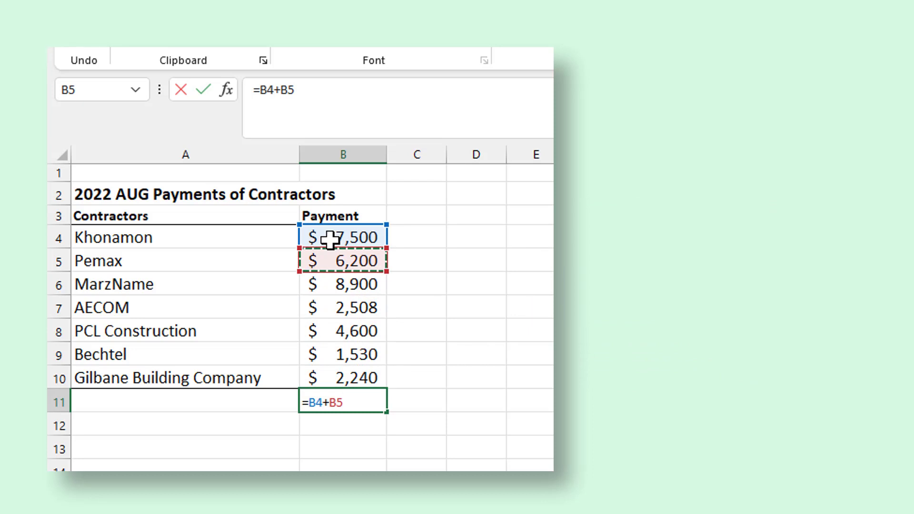
Change B11's formula to =(B4+B5)/B6.
key("Return")
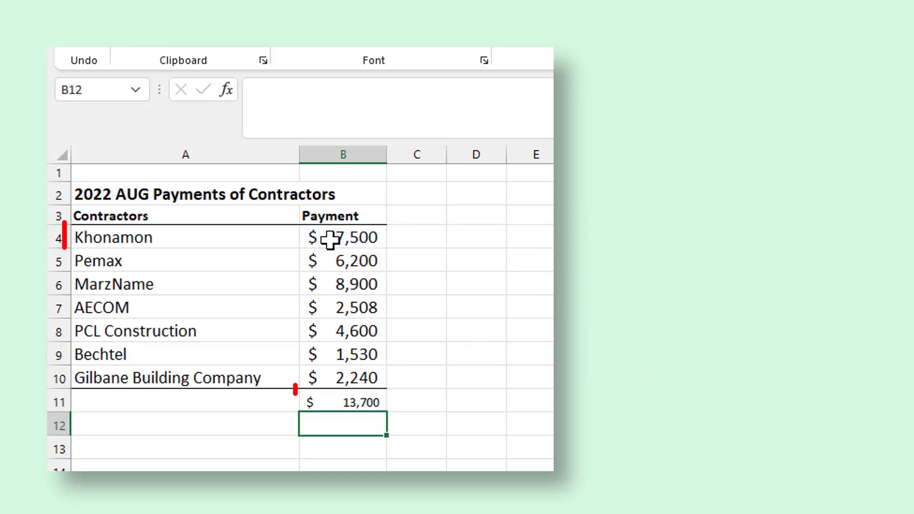
double_click(373, 402)
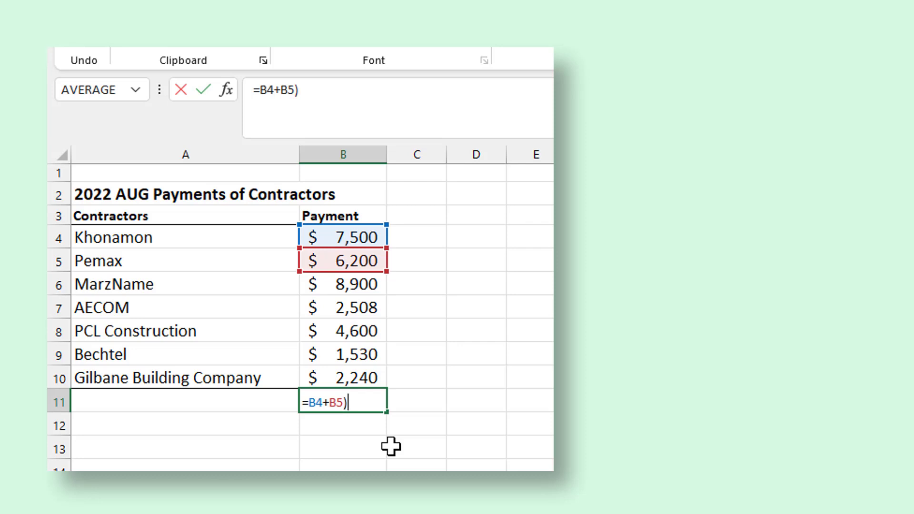
type("(")
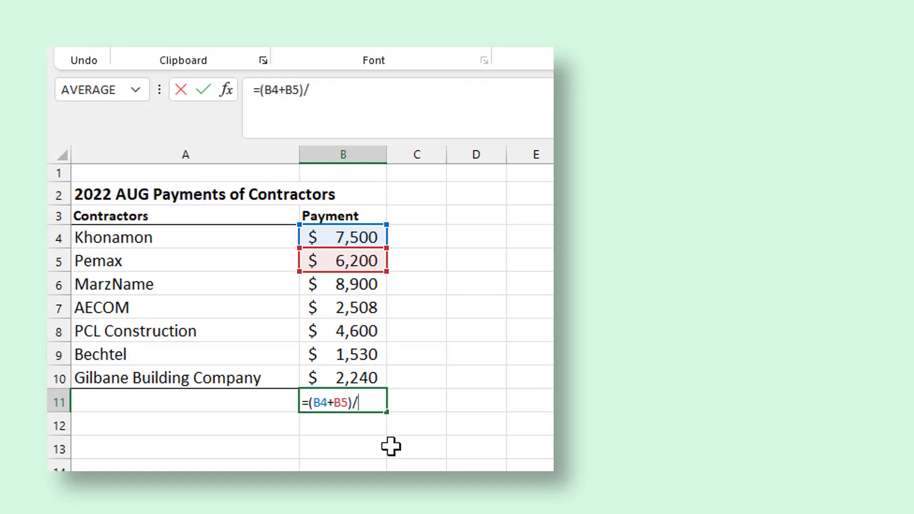
left_click(342, 286)
key("Return")
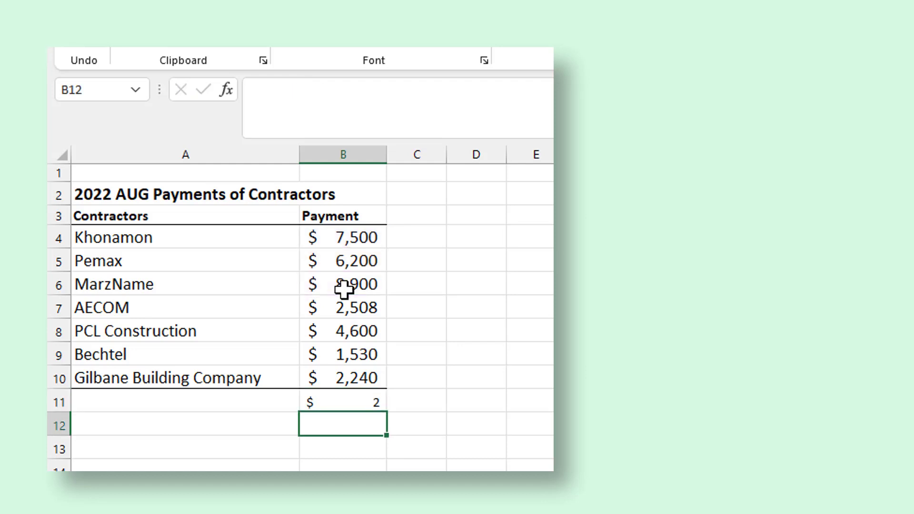
Copy B9's currency payment format onto B11 with Format Painter.
left_click(347, 399)
left_click(339, 377)
left_click(340, 356)
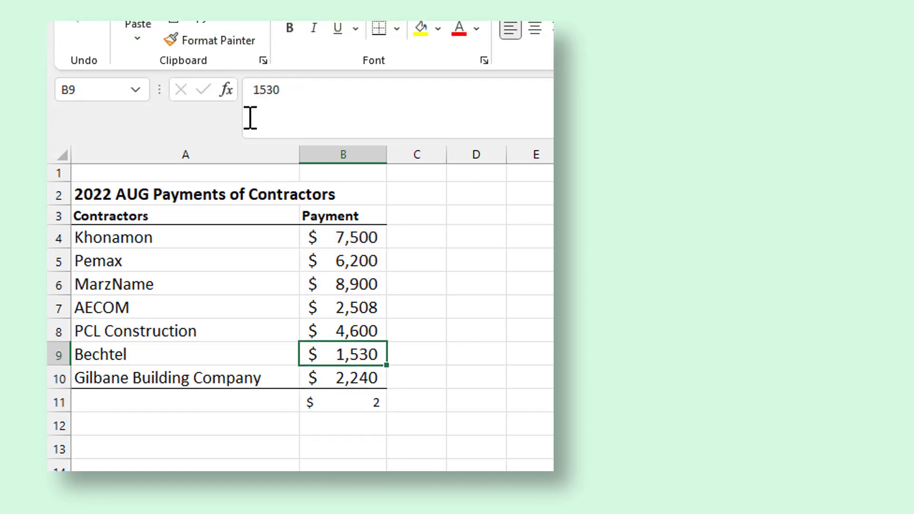
left_click(209, 40)
left_click(351, 401)
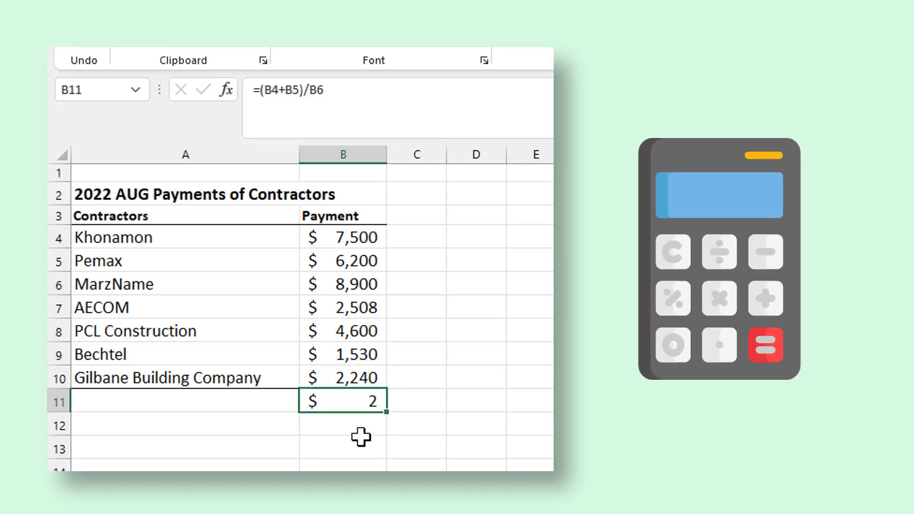
left_click(360, 437)
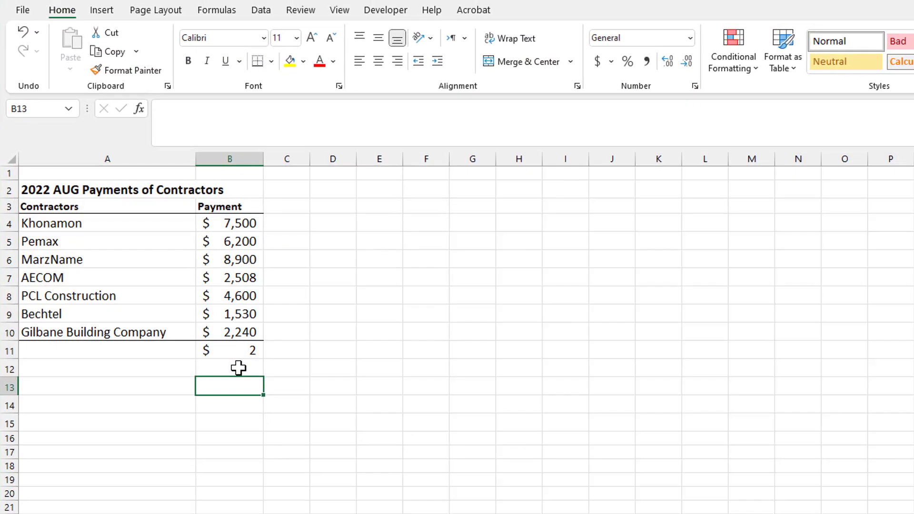
Enter =SUM(B4,B5,B6) in B12, giving $22,600.
left_click(331, 412)
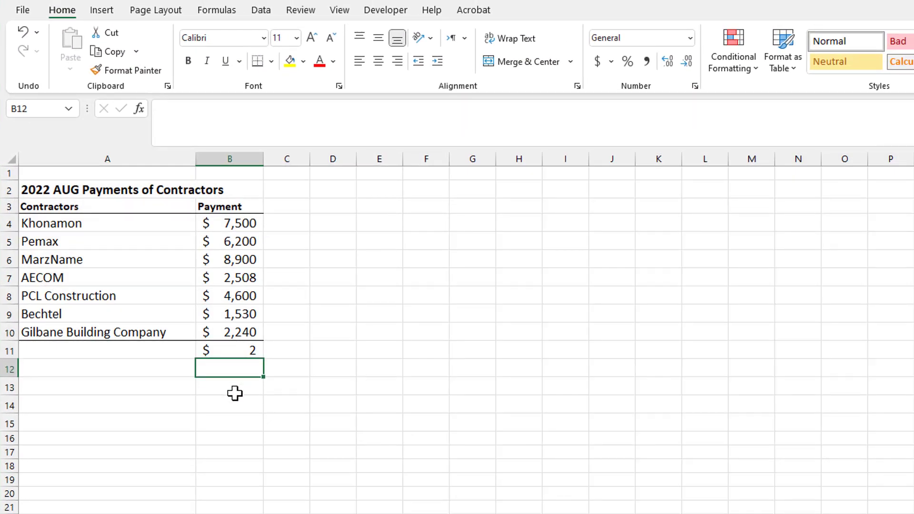
type("=")
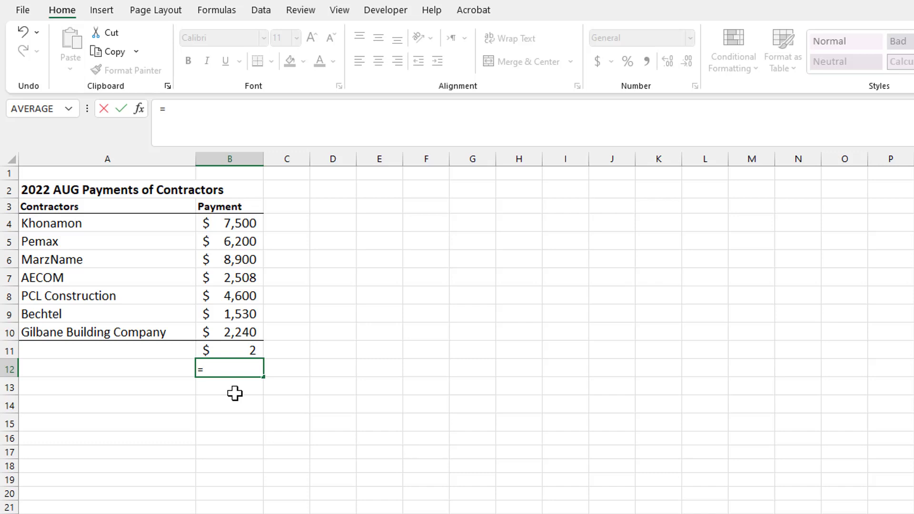
type("sum")
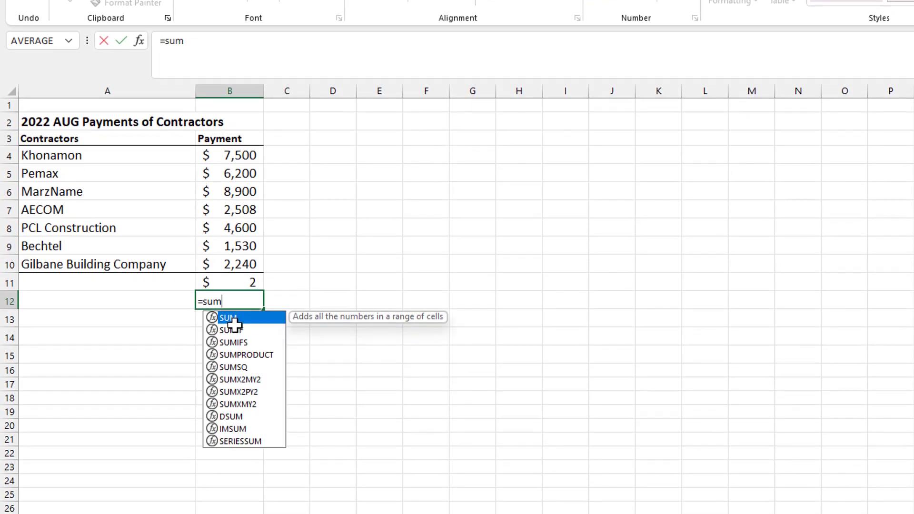
key("Tab")
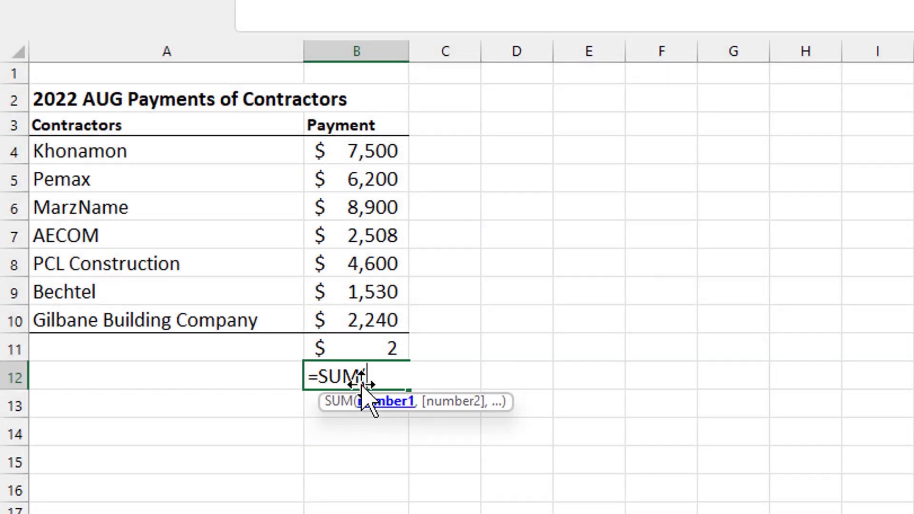
left_click(332, 157)
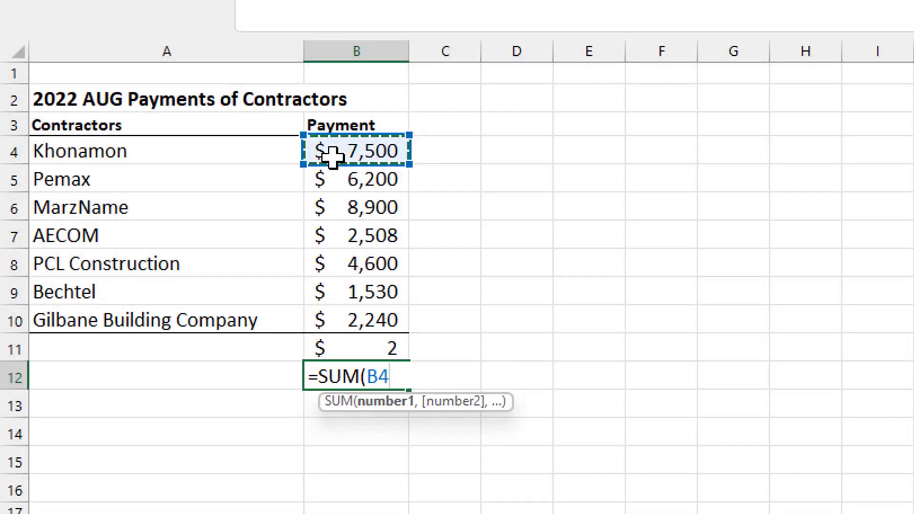
type(",")
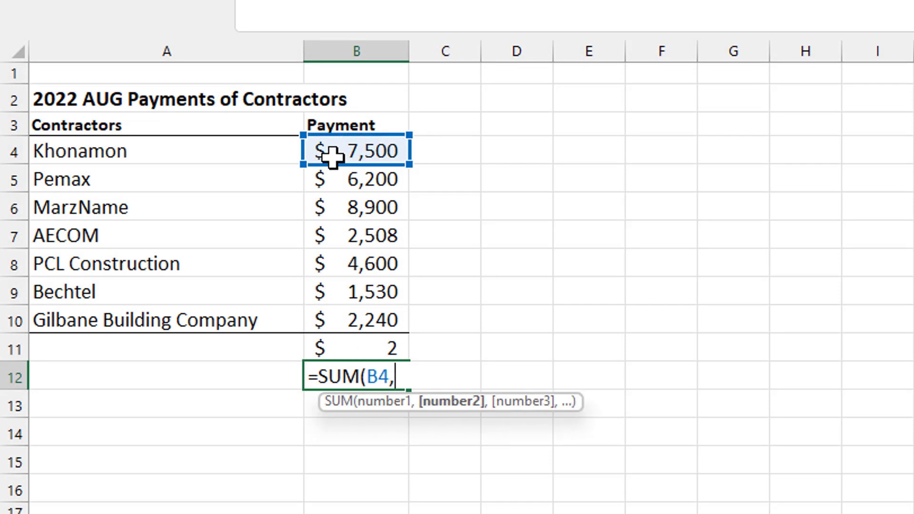
left_click(342, 186)
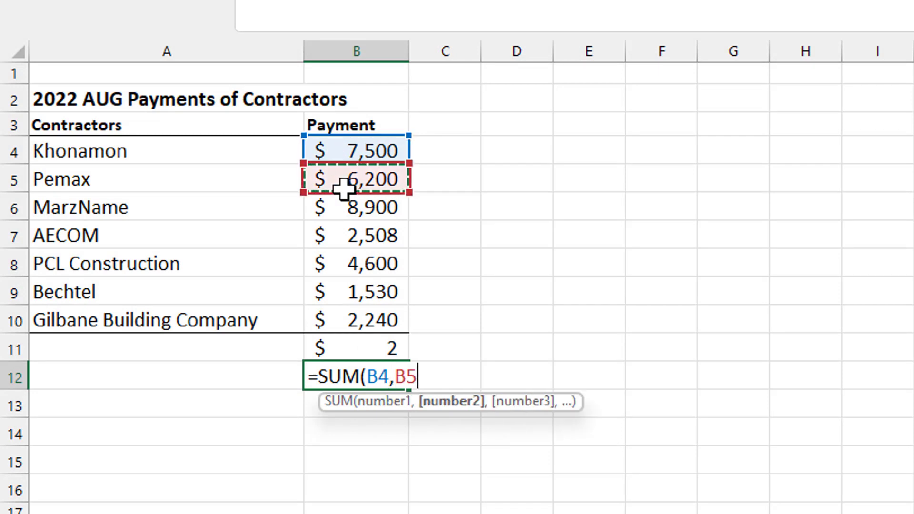
type(",")
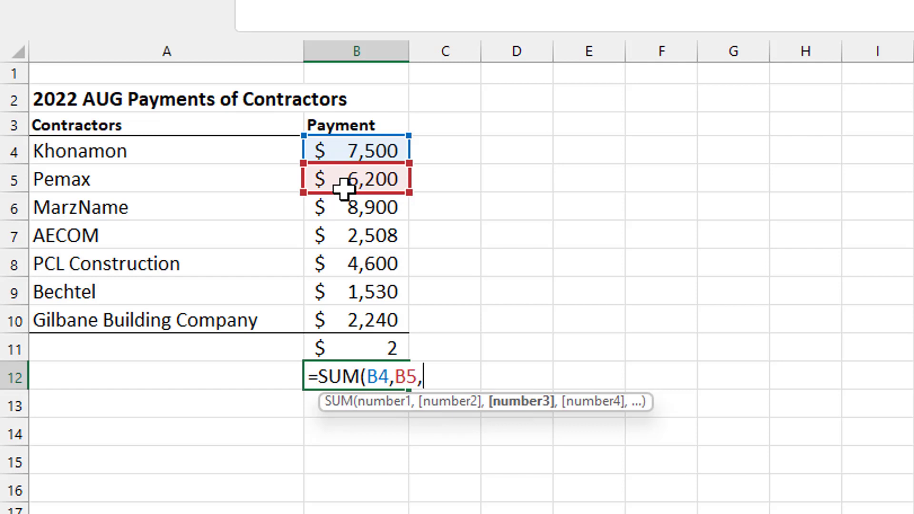
left_click(344, 206)
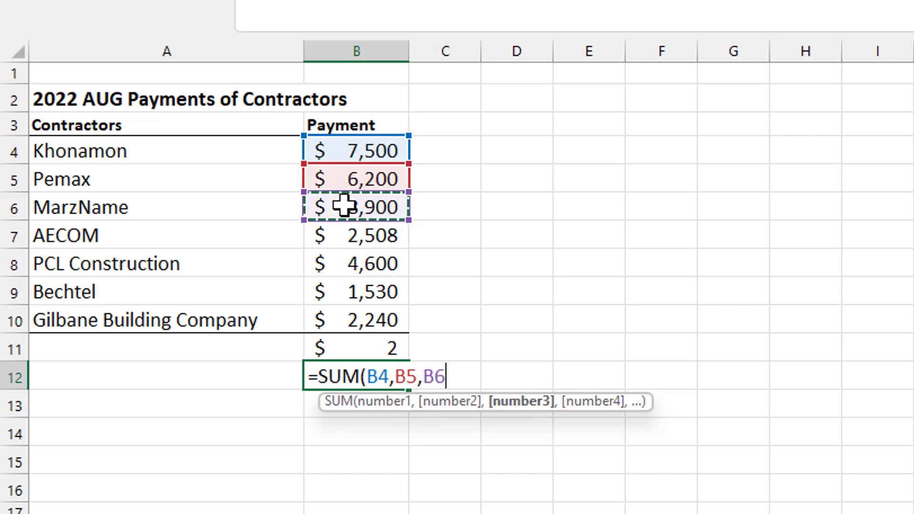
key("Return")
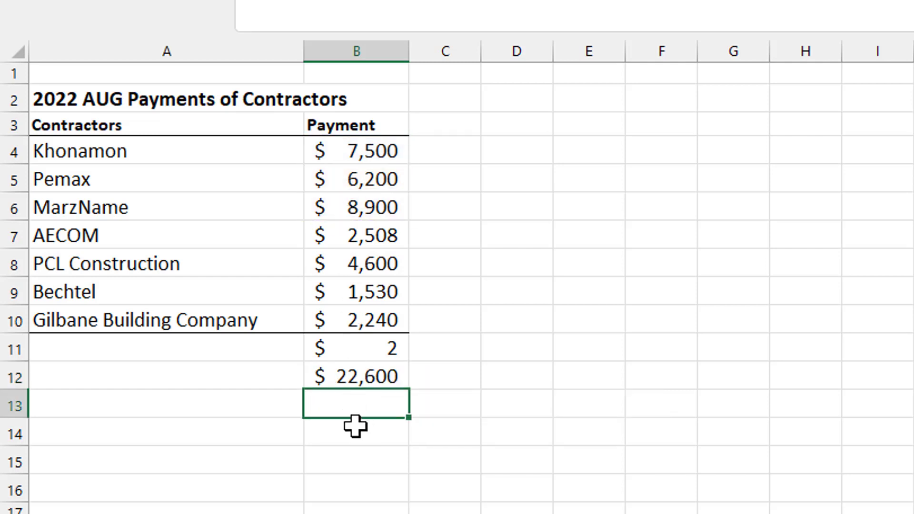
Total all payments in B13 with =SUM(B4:B10), giving $33,478.
type("=sum")
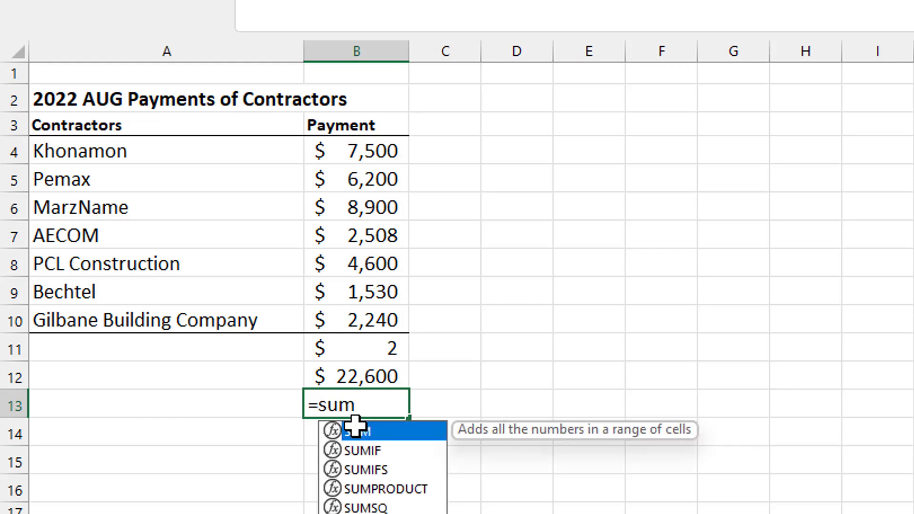
key("Tab")
left_click_drag(325, 147, 407, 328)
key("Return")
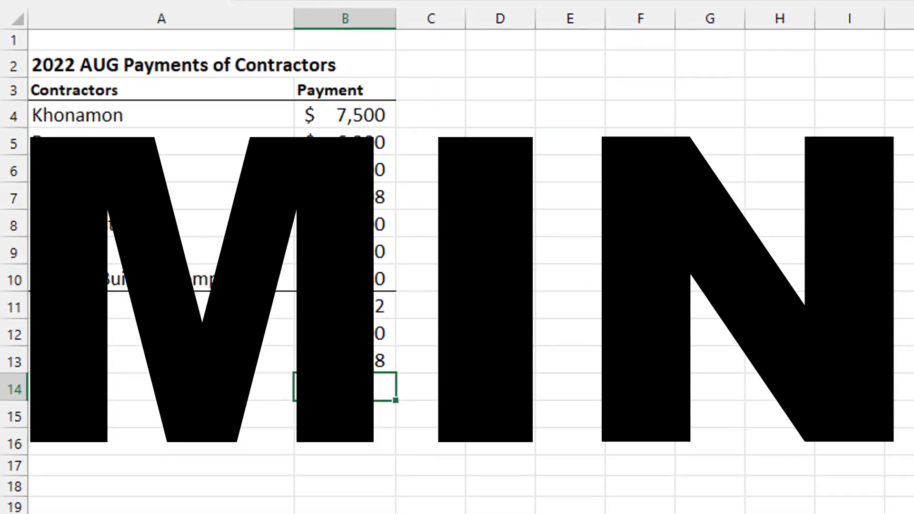
Find the smallest payment in B14 with =MIN(B4:B10), showing $1,530.
type("=min")
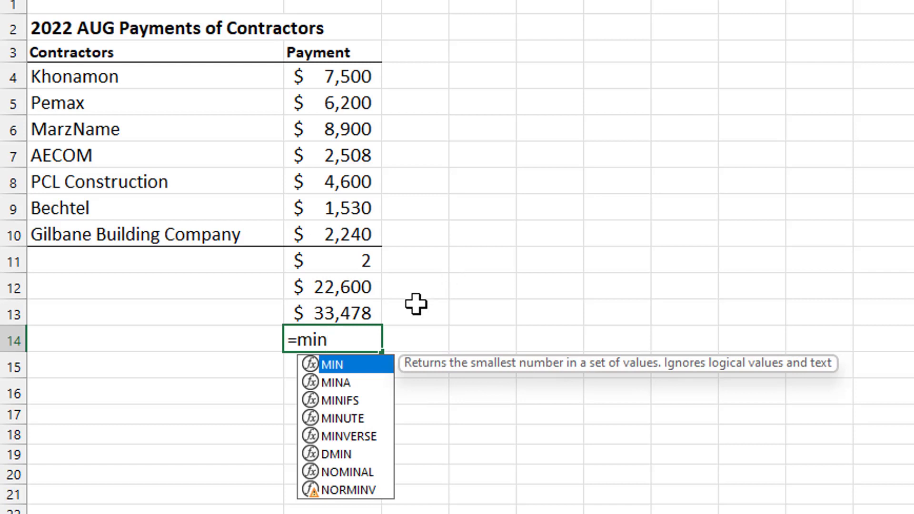
double_click(363, 364)
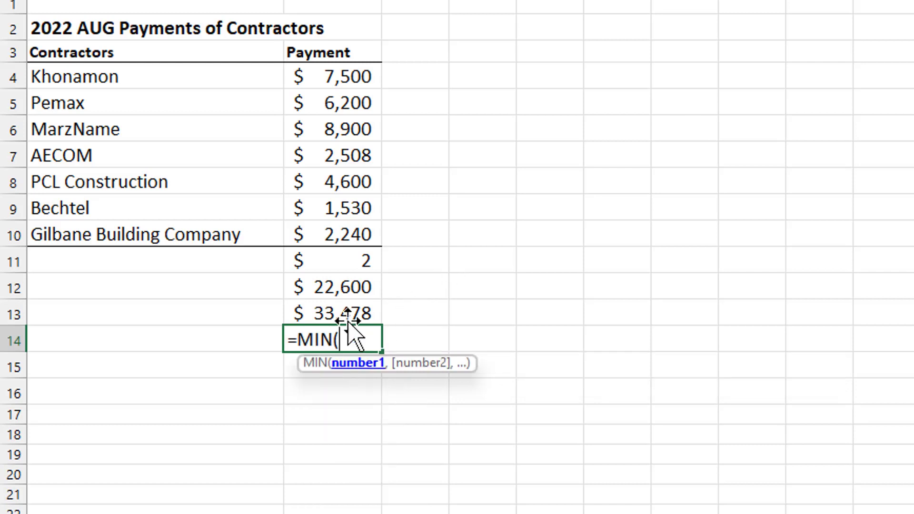
left_click_drag(313, 71, 322, 234)
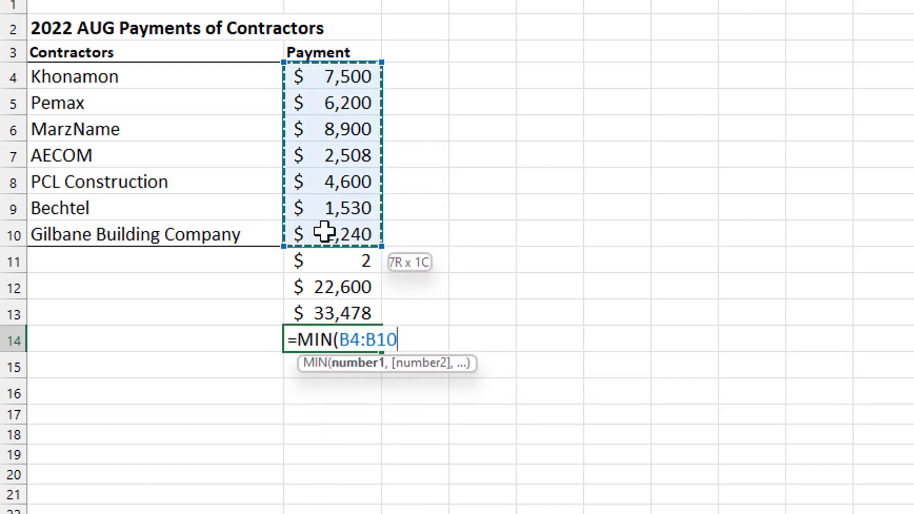
key("Return")
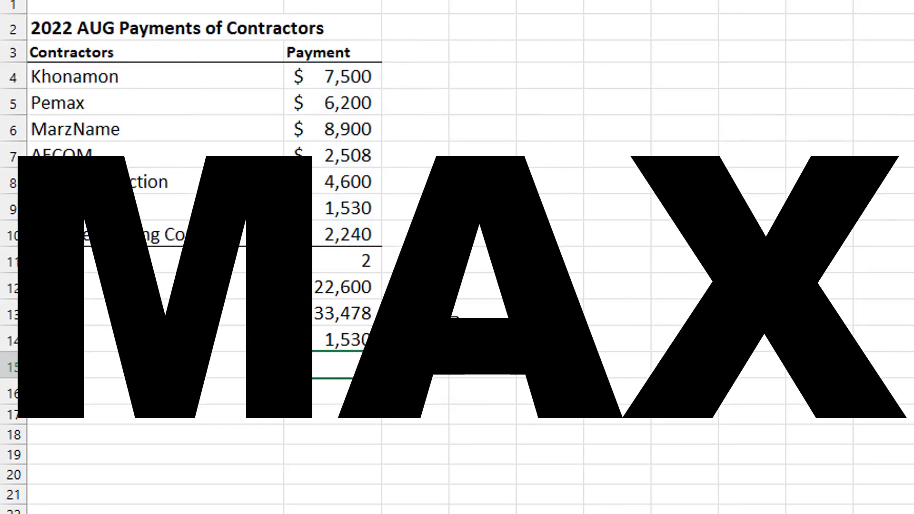
Find the largest payment in B15 with =MAX(B4:B10), showing $8,900.
type("=max")
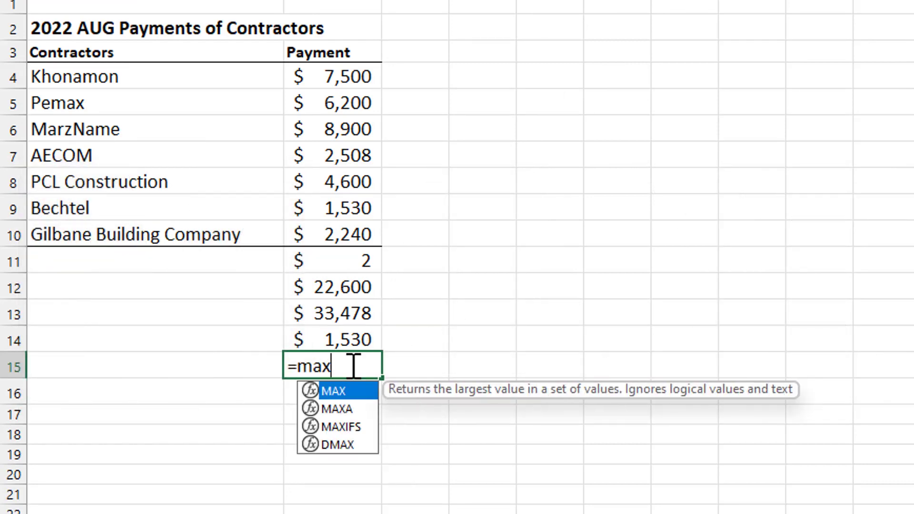
double_click(319, 392)
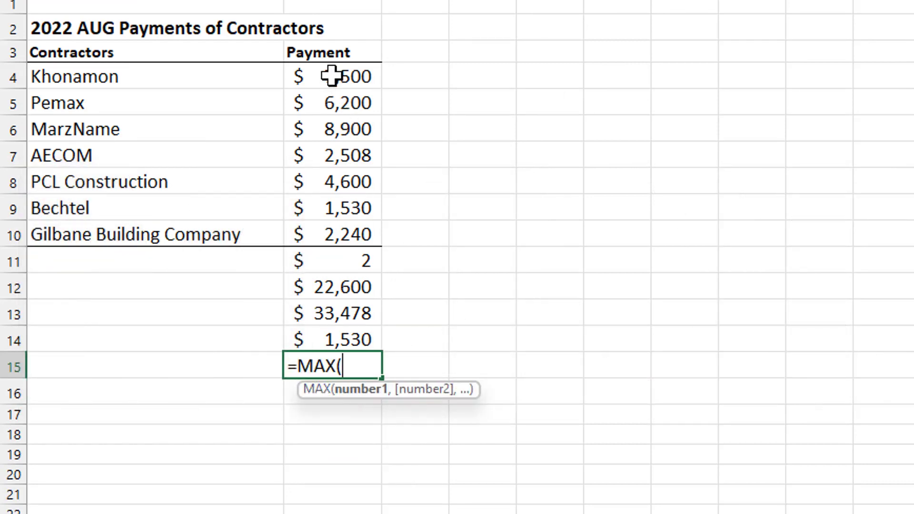
left_click_drag(332, 76, 323, 232)
key("Return")
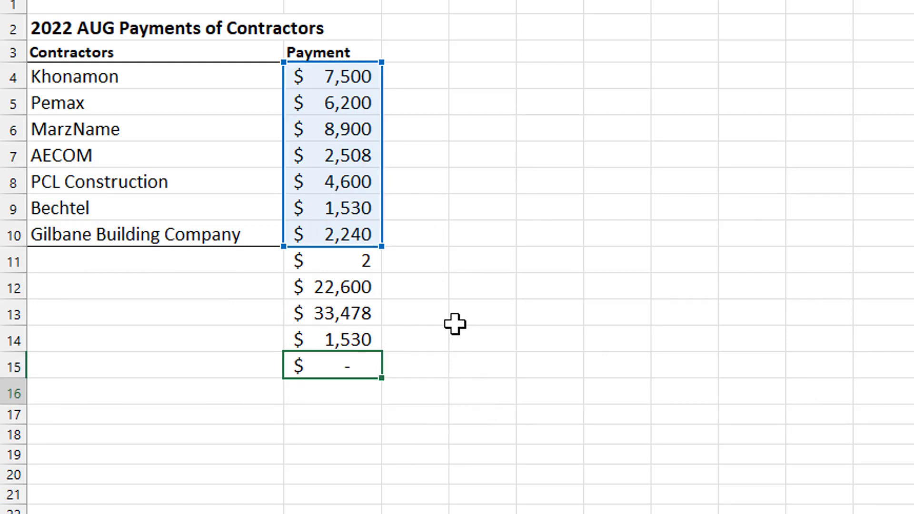
key("Return")
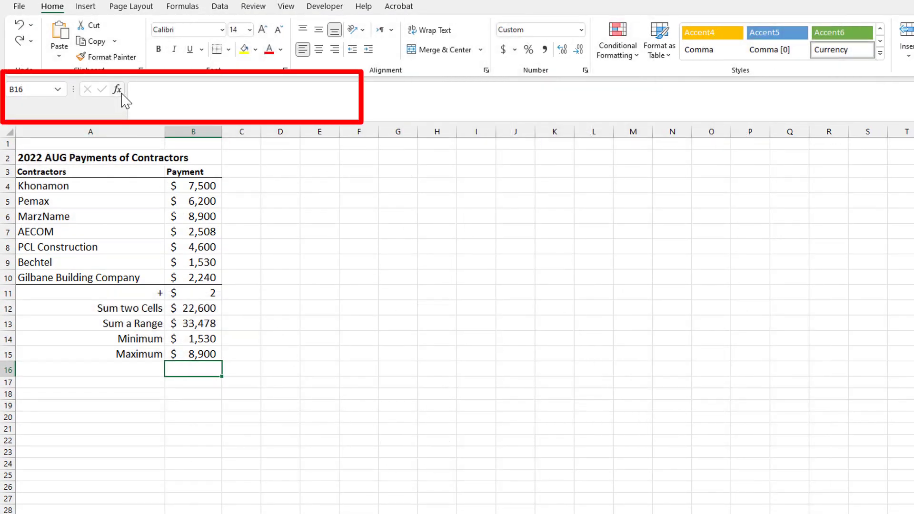
Insert =AVERAGE(B4:B10) in B16 via the function search, showing $4,783.
left_click(122, 94)
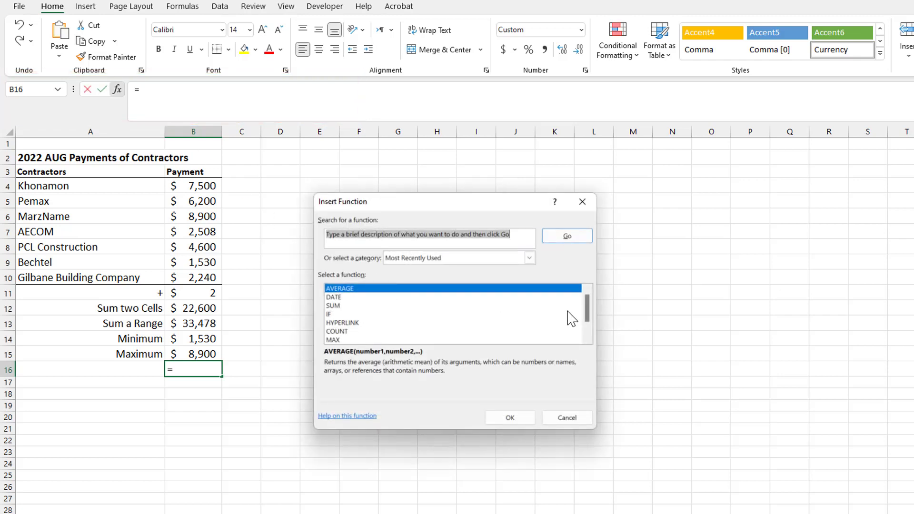
left_click_drag(588, 296, 595, 355)
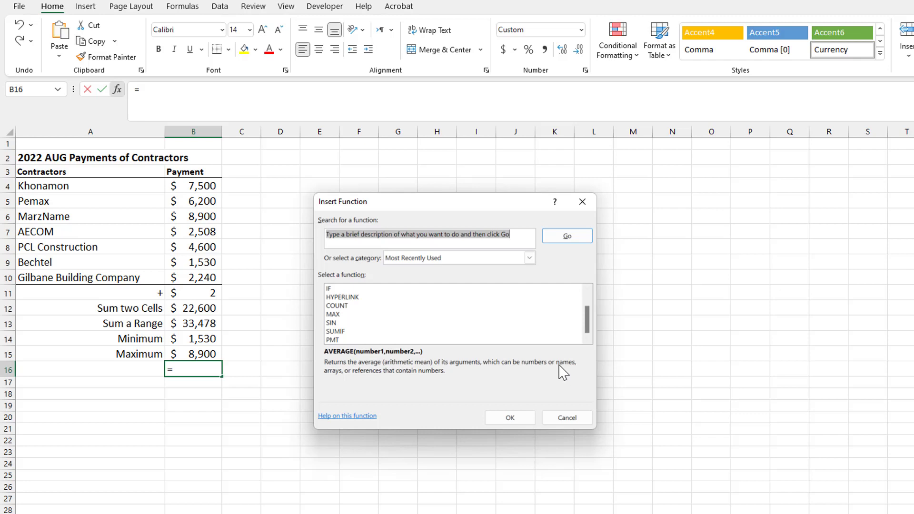
left_click_drag(511, 242, 331, 233)
key("Delete")
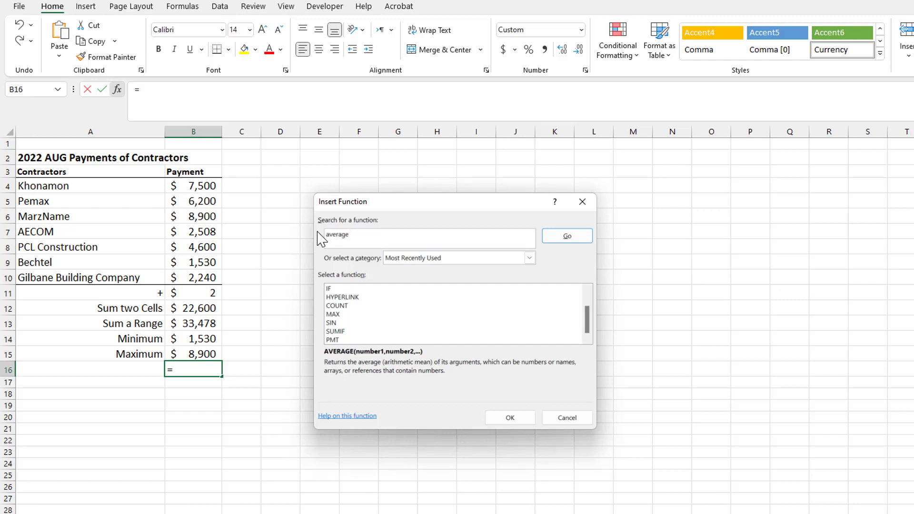
left_click(563, 238)
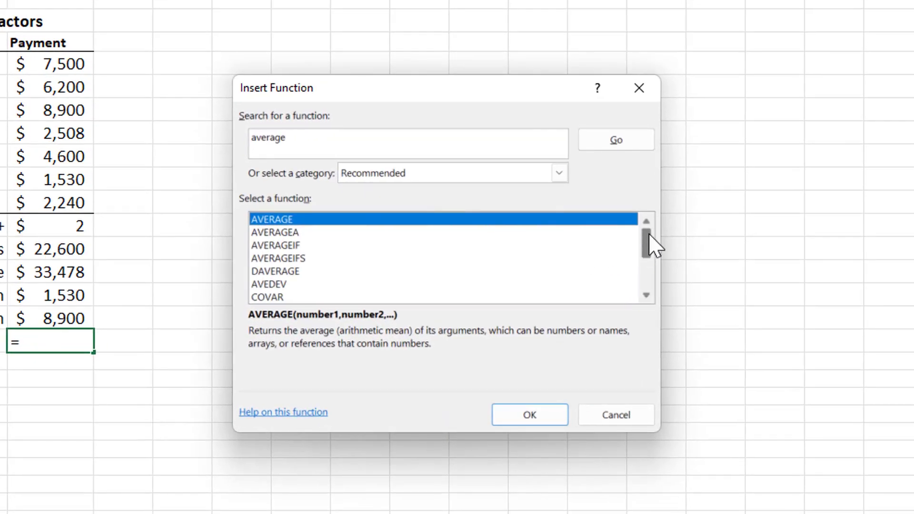
left_click_drag(587, 305, 587, 339)
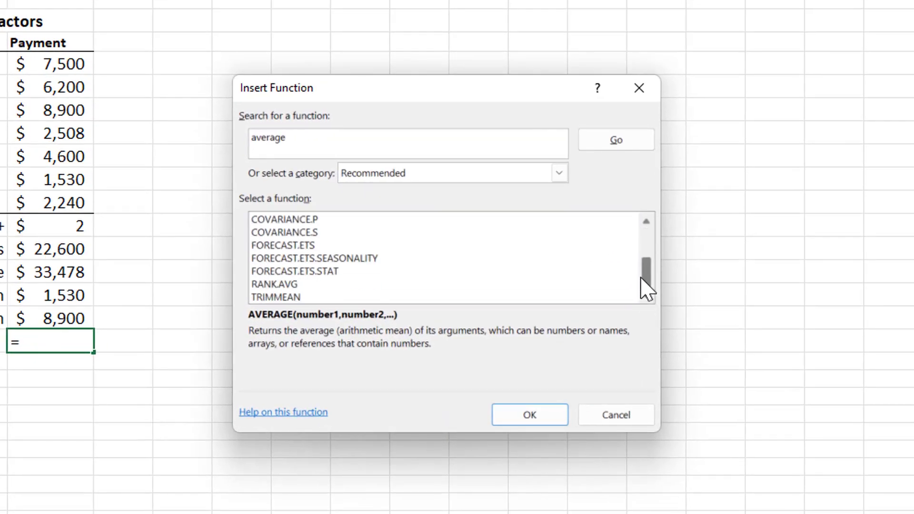
left_click_drag(647, 288, 644, 230)
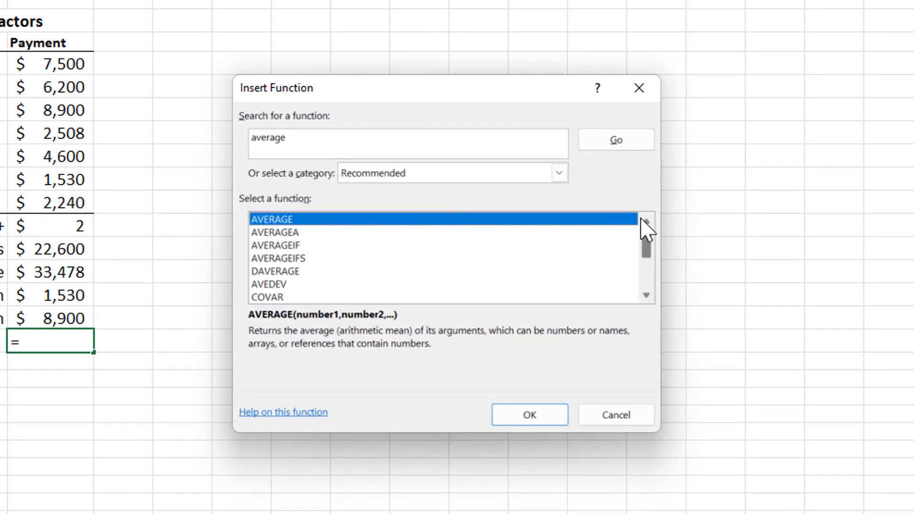
double_click(532, 219)
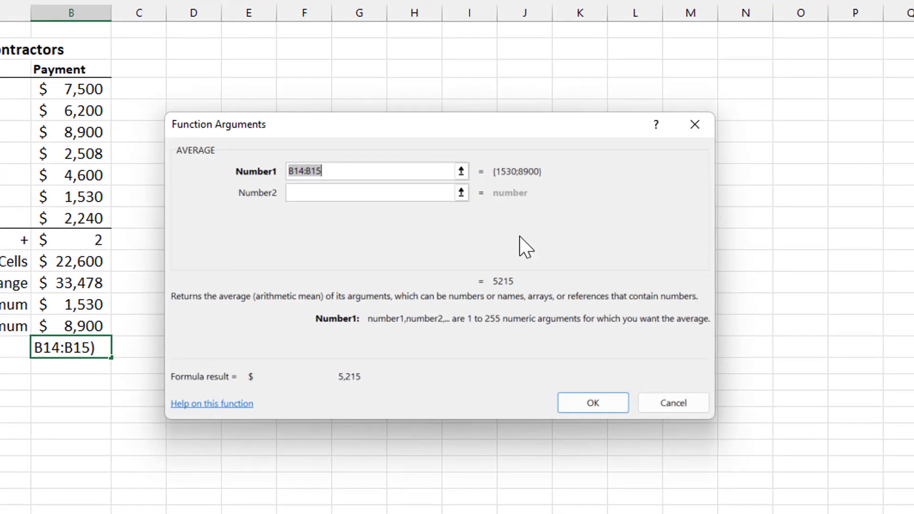
key("BackSpace")
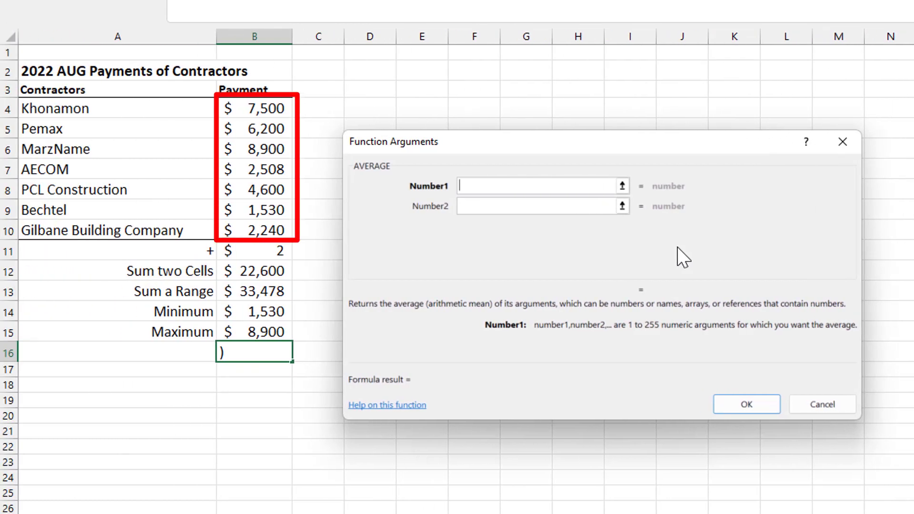
left_click_drag(276, 109, 274, 231)
left_click(755, 402)
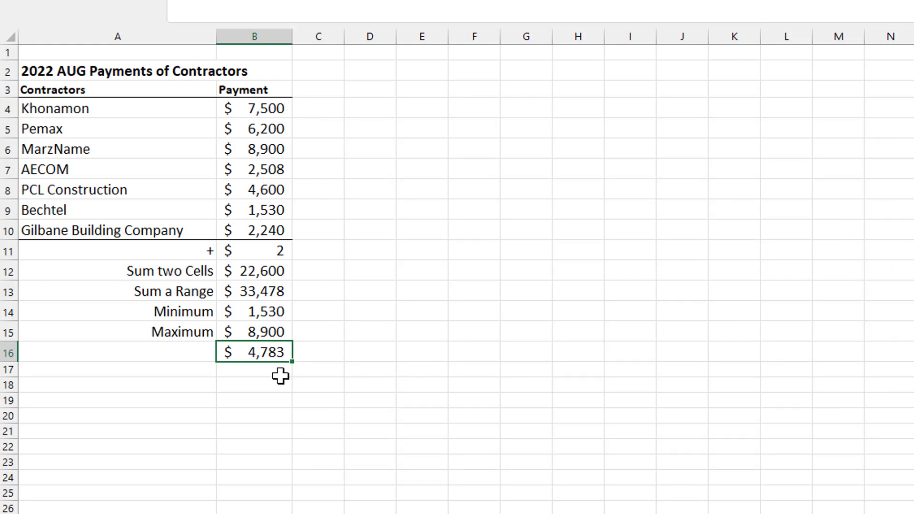
type("=average")
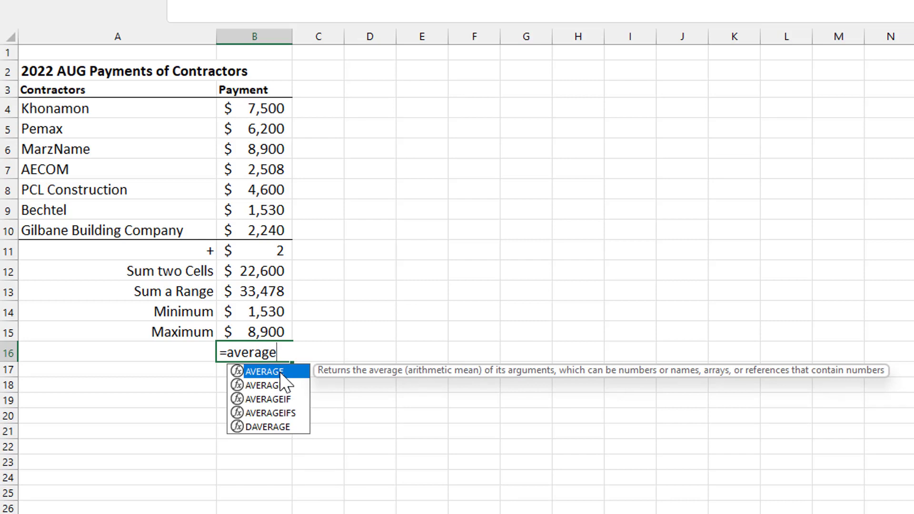
double_click(281, 373)
left_click(234, 108)
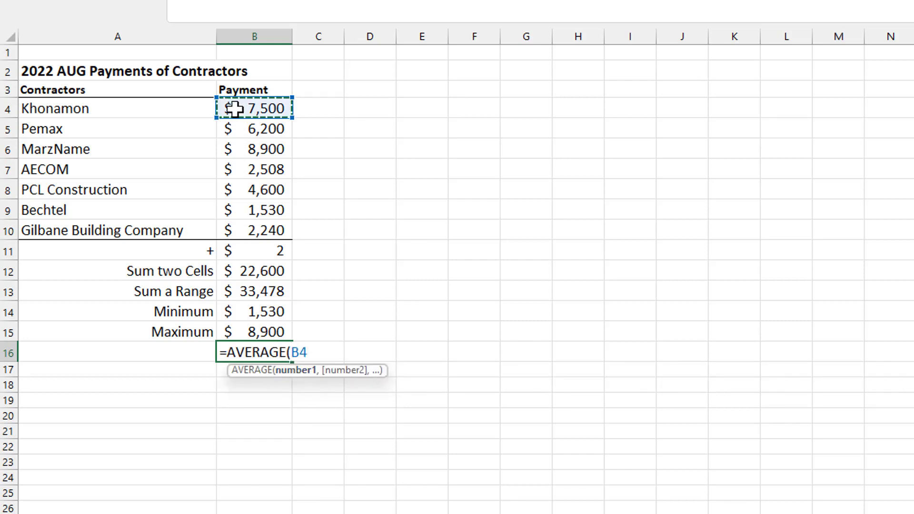
left_click_drag(234, 109, 233, 233)
key("Return")
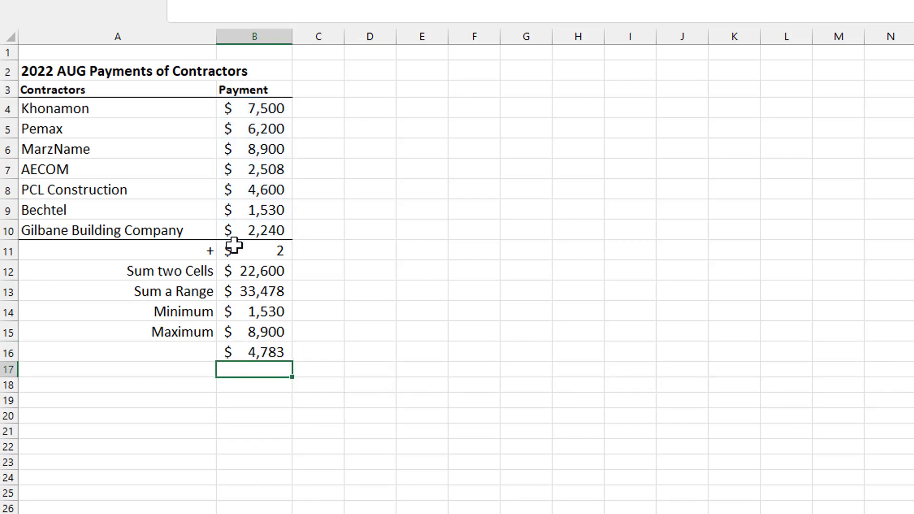
left_click(264, 352)
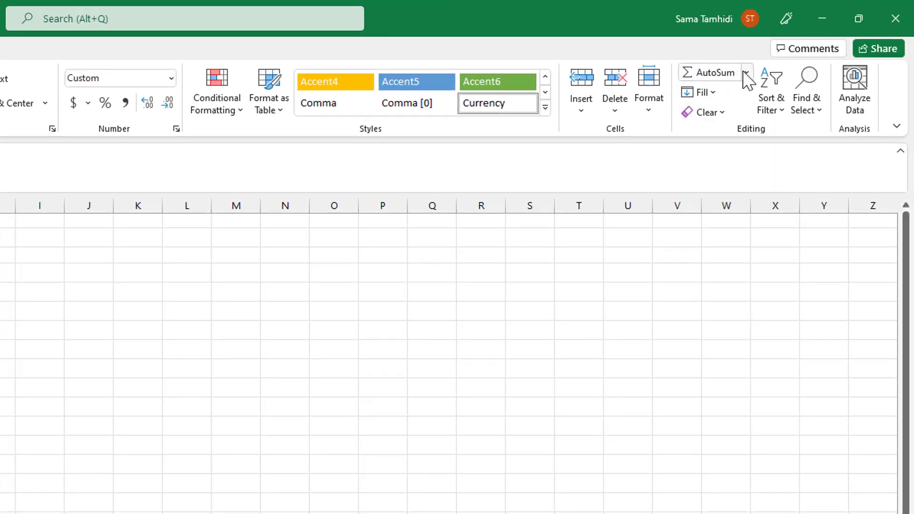
left_click(745, 73)
left_click(732, 115)
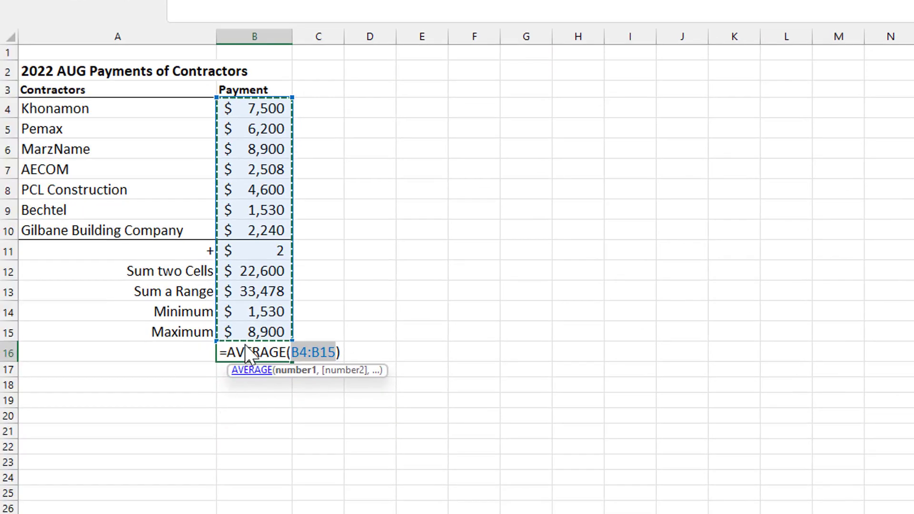
left_click_drag(257, 110, 248, 231)
key("Return")
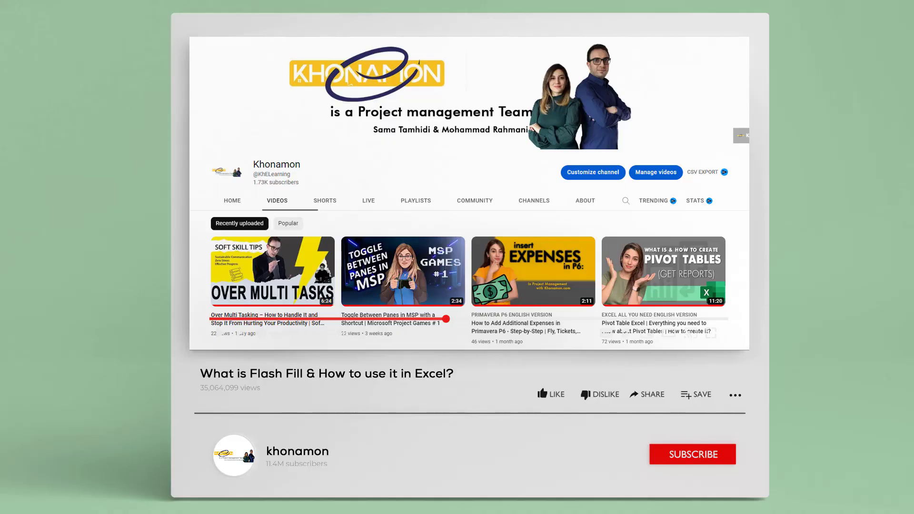
scroll(747, 245, "down", 10)
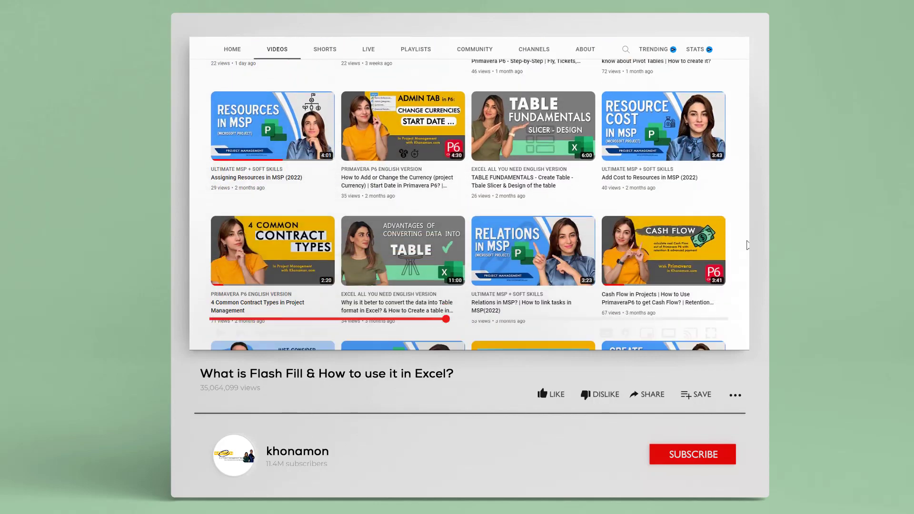
scroll(746, 244, "down", 12)
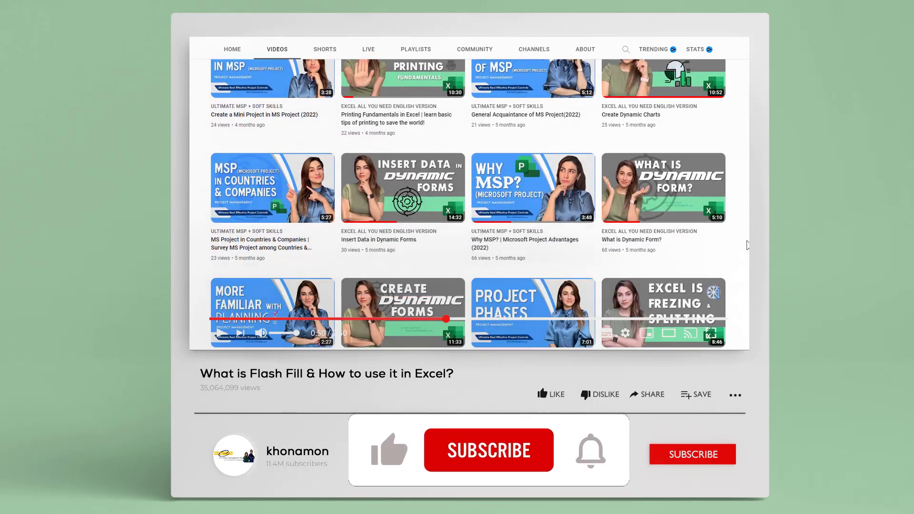
scroll(746, 245, "down", 10)
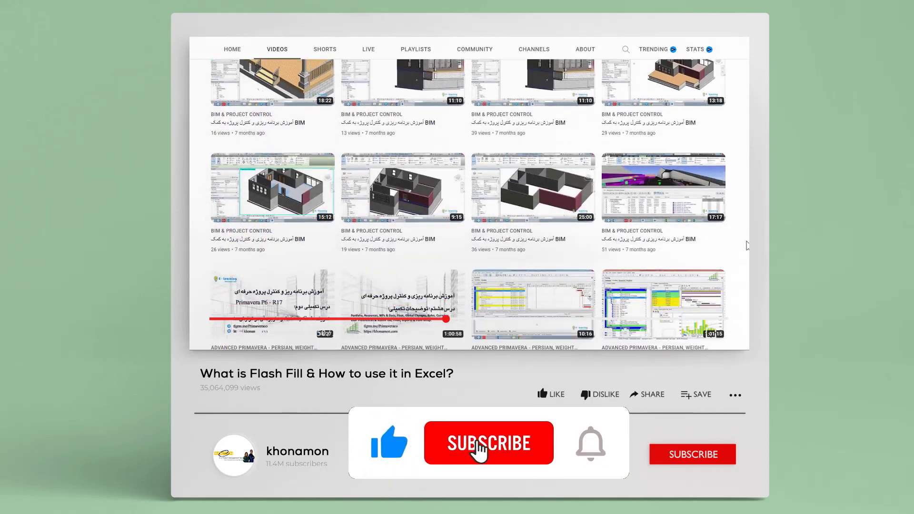
scroll(747, 244, "down", 10)
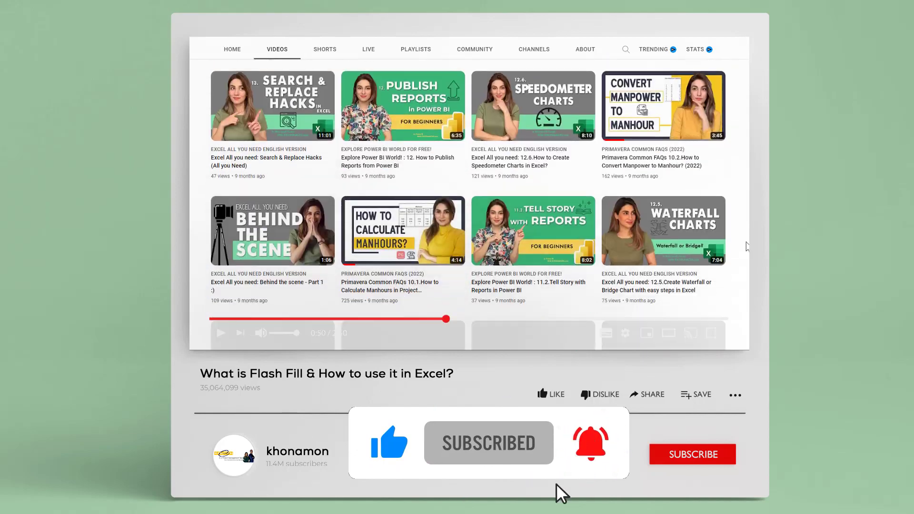
scroll(743, 247, "down", 4)
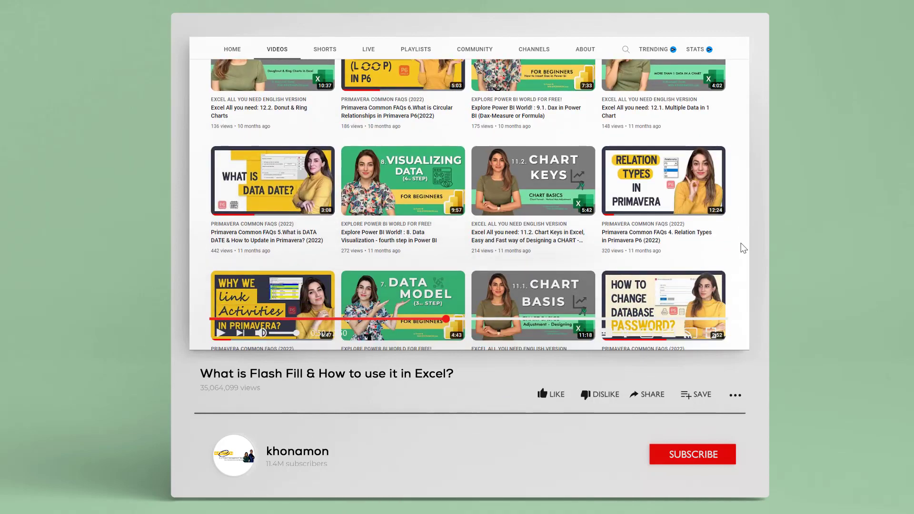
scroll(743, 248, "down", 10)
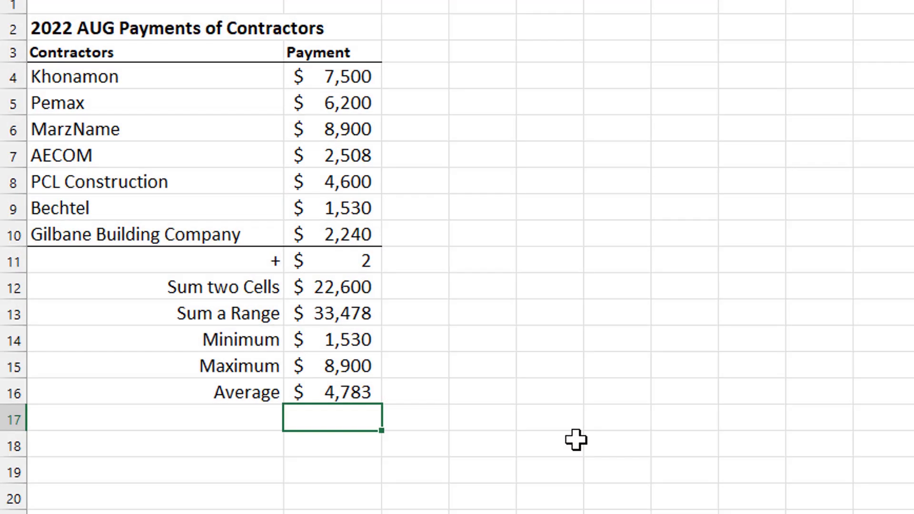
Enter a COUNT formula in B17 and point it at the contractor names A4:A10.
type("coun")
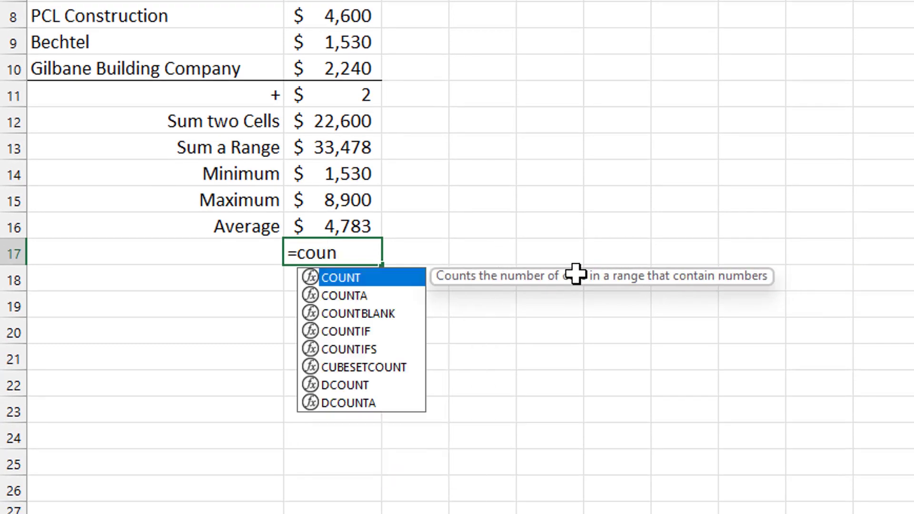
type("t")
double_click(364, 278)
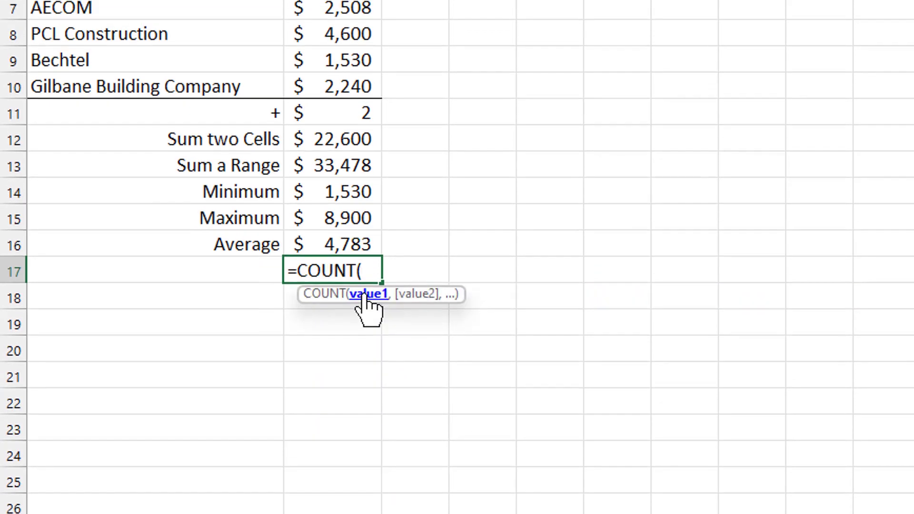
left_click_drag(315, 87, 305, 228)
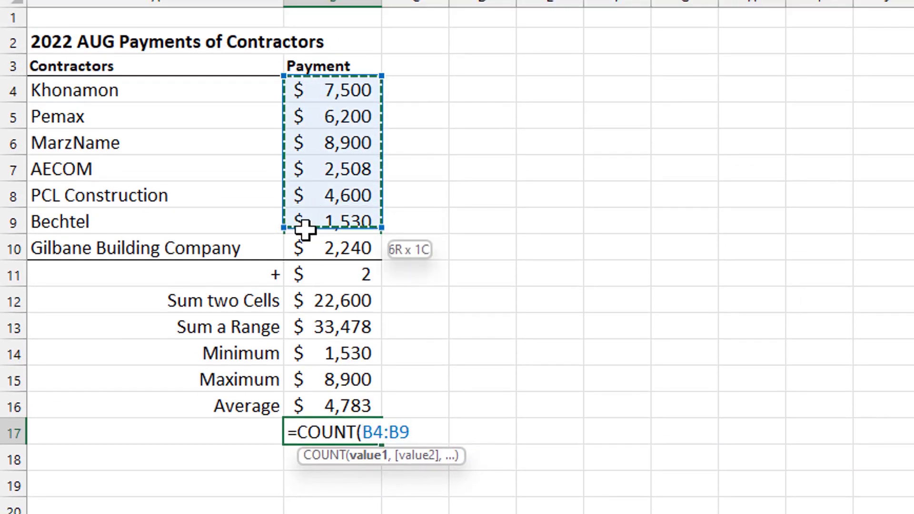
key("Return")
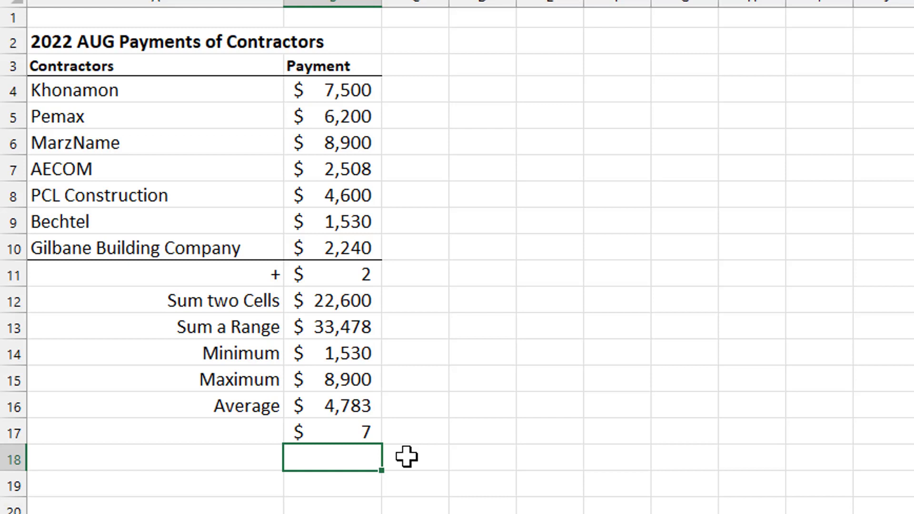
double_click(364, 434)
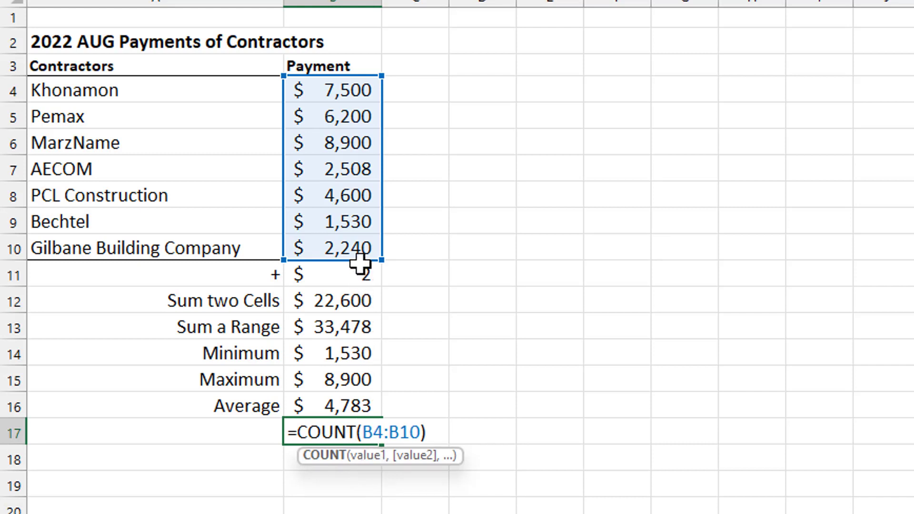
left_click_drag(359, 261, 261, 248)
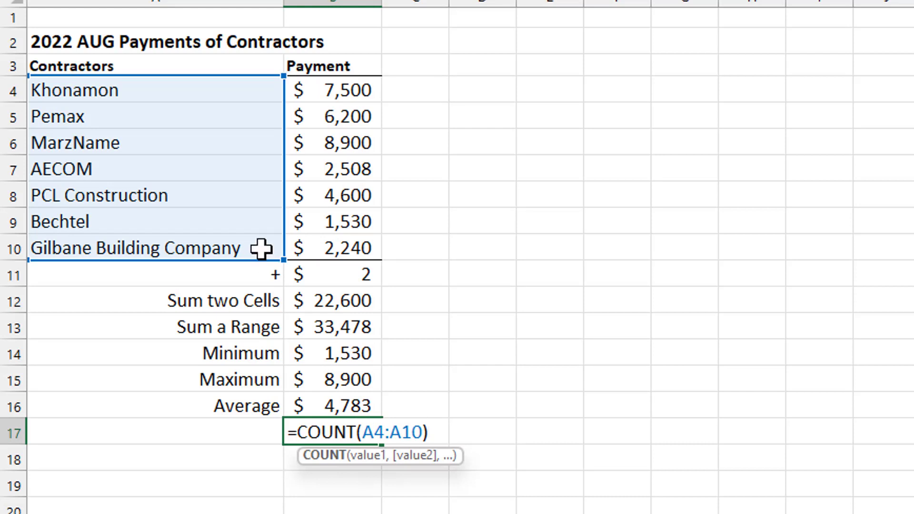
key("Return")
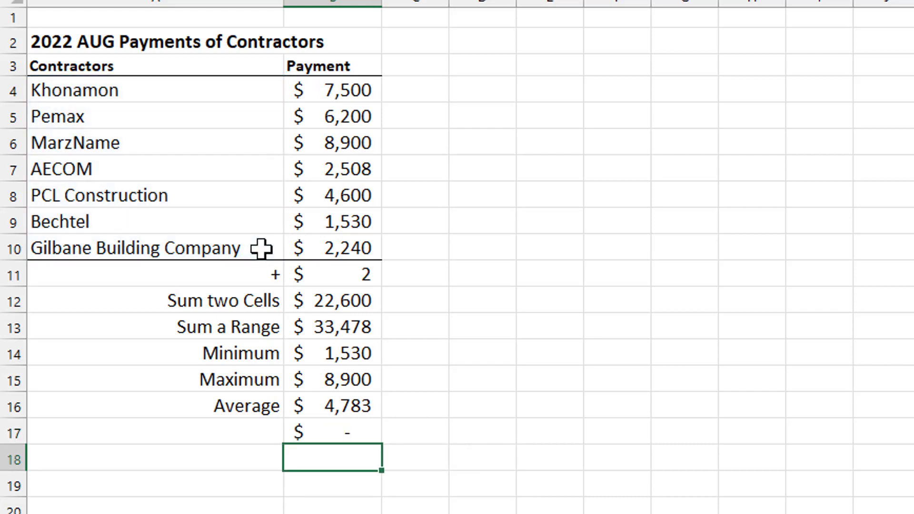
Change B17's function from COUNT to COUNTA so it returns 7.
double_click(362, 430)
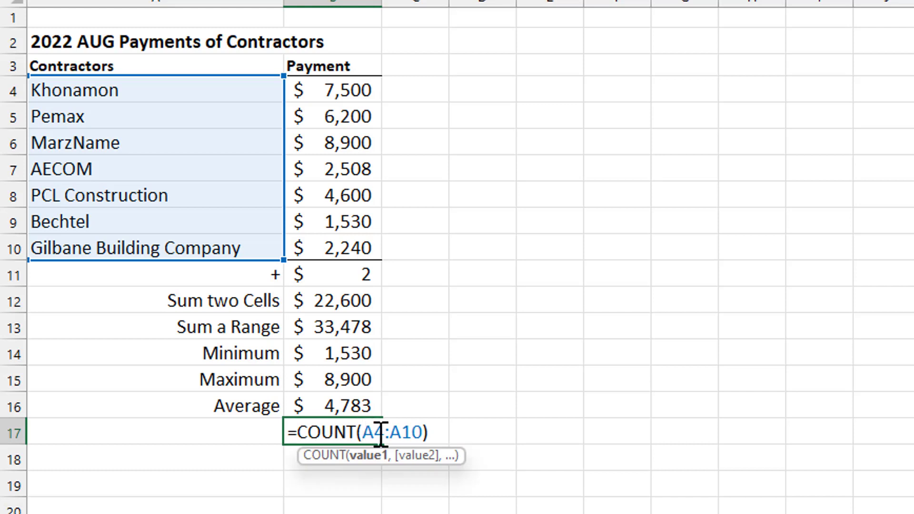
left_click(348, 432)
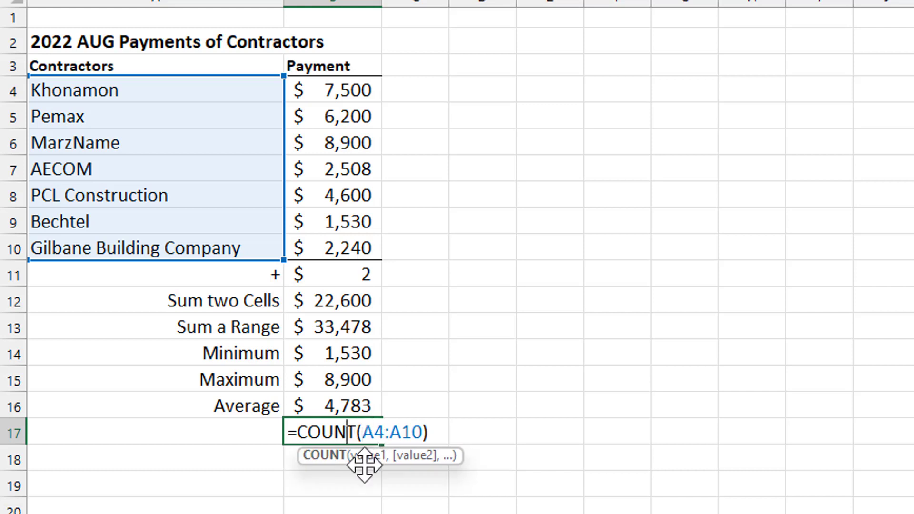
key("Right")
type("a")
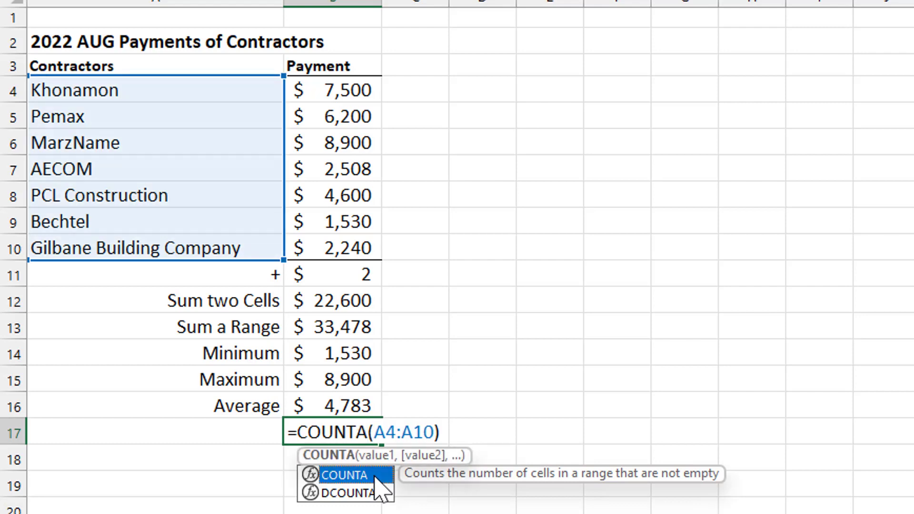
key("Return")
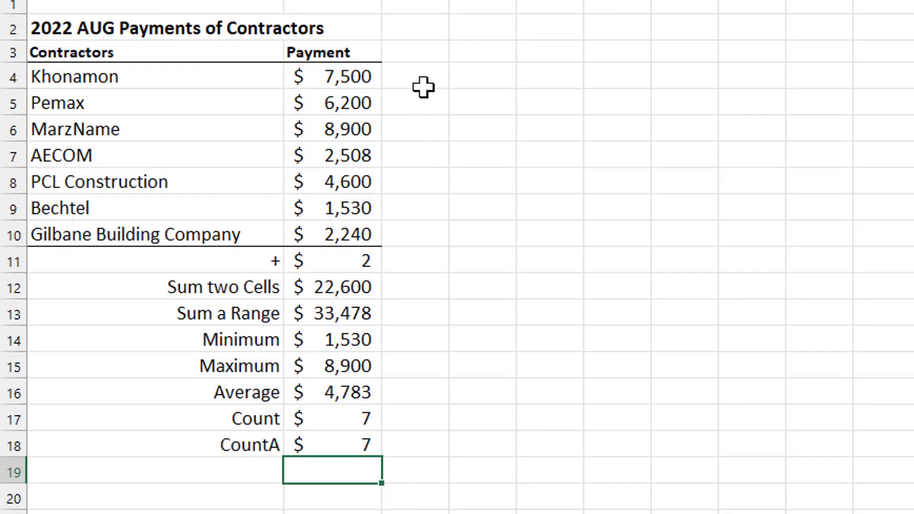
left_click(423, 88)
Start an IF formula in C4 and bring up its Function Arguments form.
type("=if")
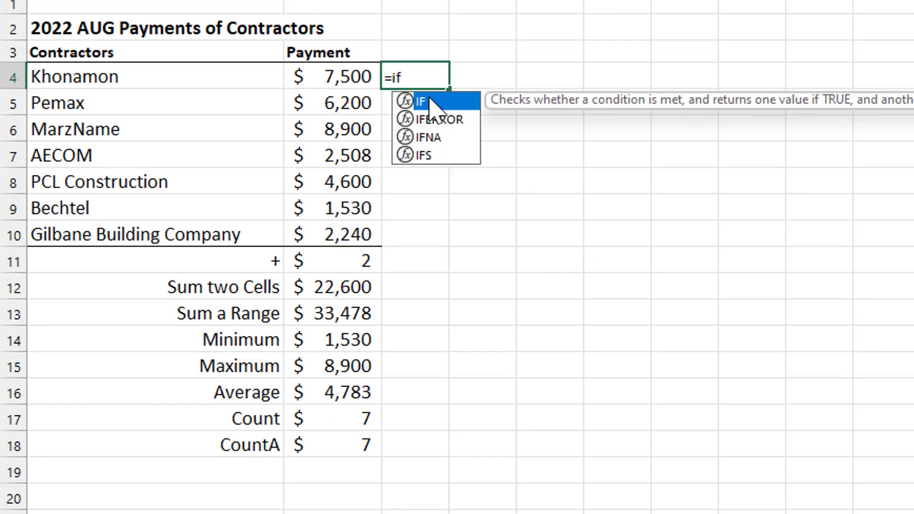
double_click(430, 102)
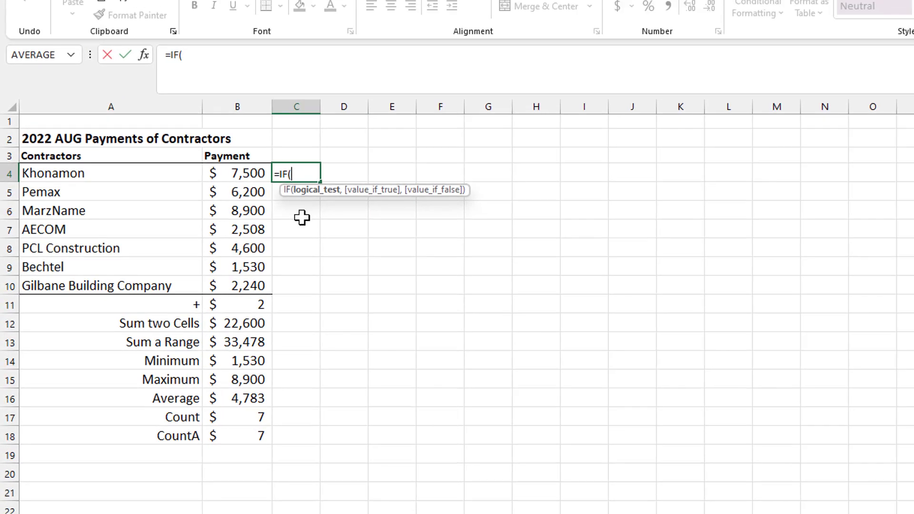
left_click(143, 54)
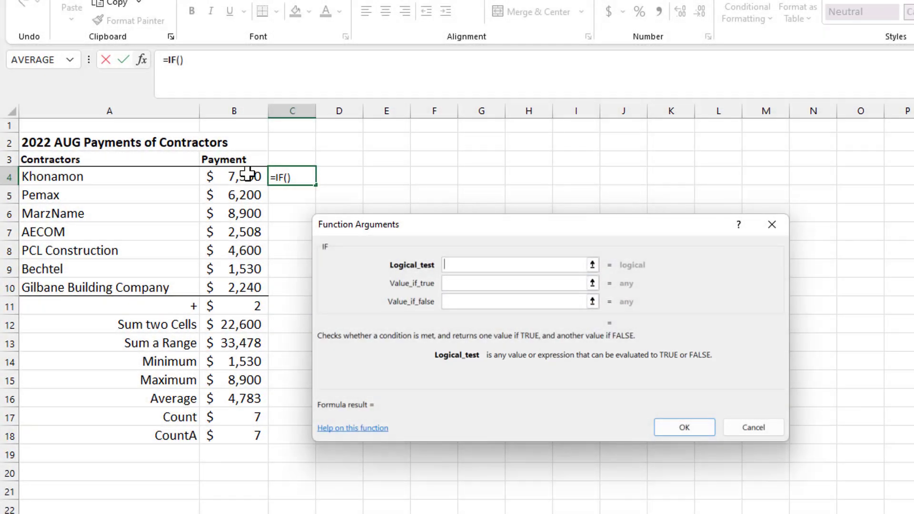
Set C4 to =IF(B4>4000,"high","less"), which shows high.
left_click(245, 176)
type(">4000")
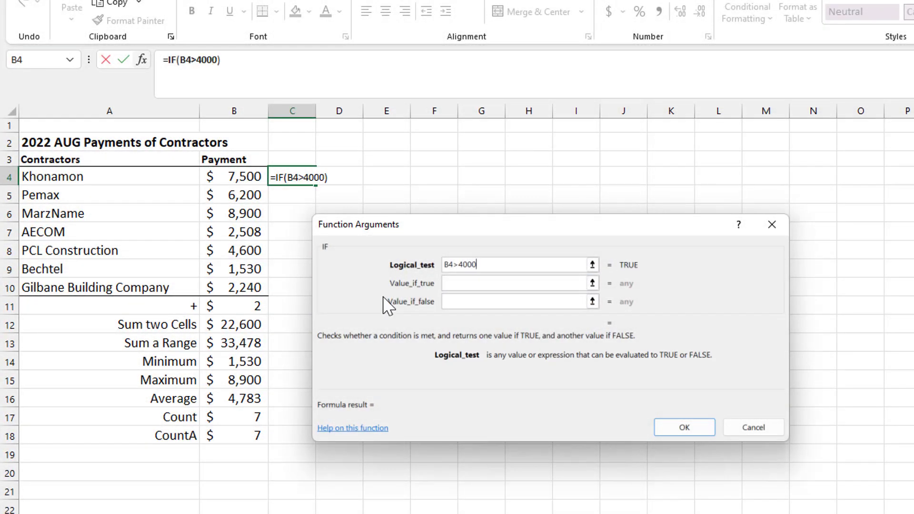
left_click(453, 285)
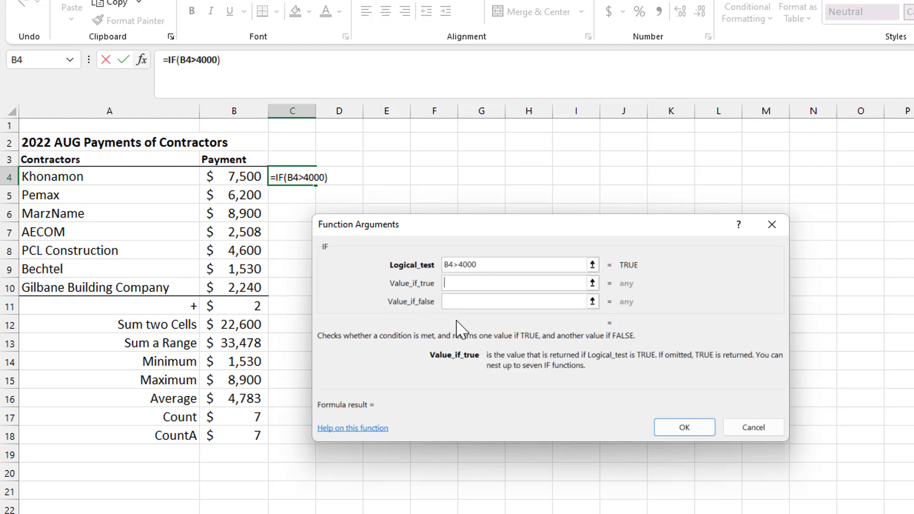
type("high")
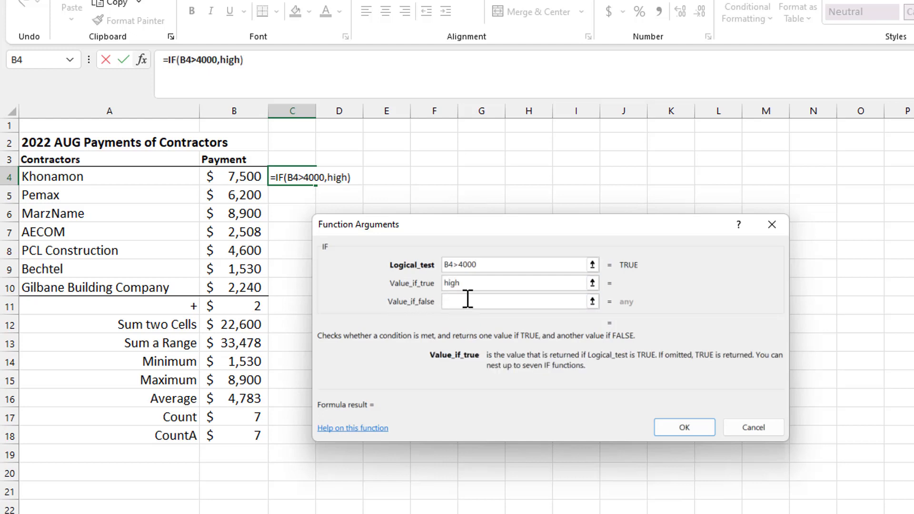
left_click(466, 301)
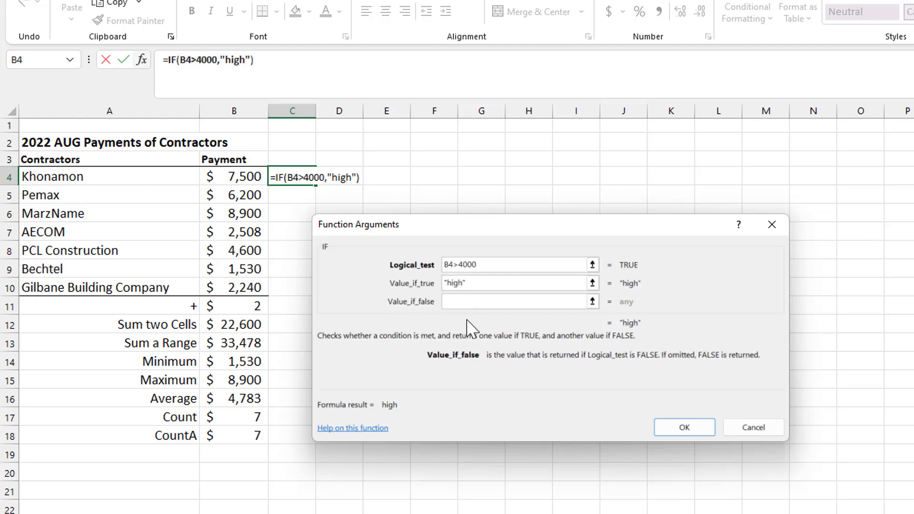
type("less")
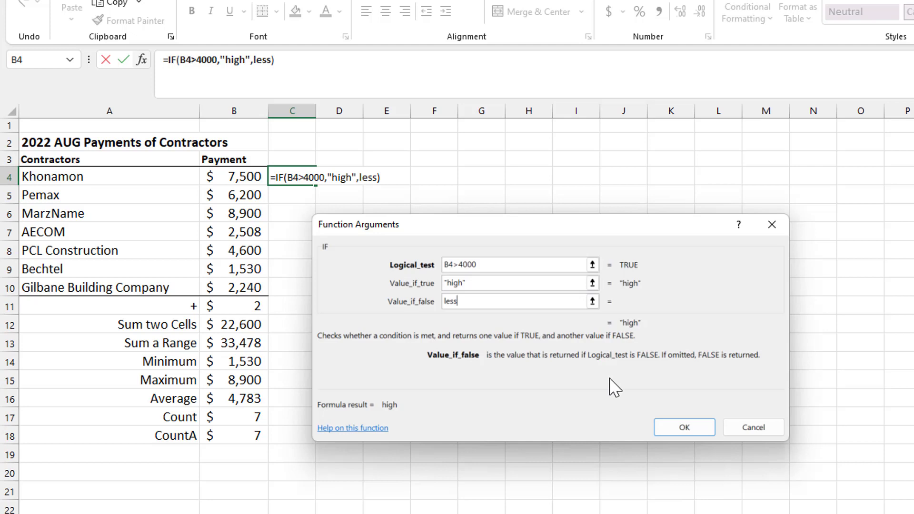
left_click(541, 284)
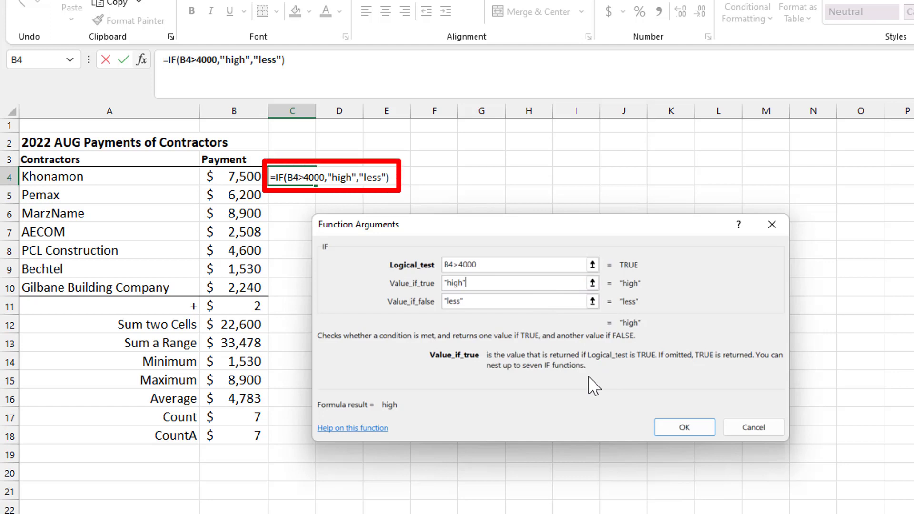
left_click(678, 427)
left_click(678, 427)
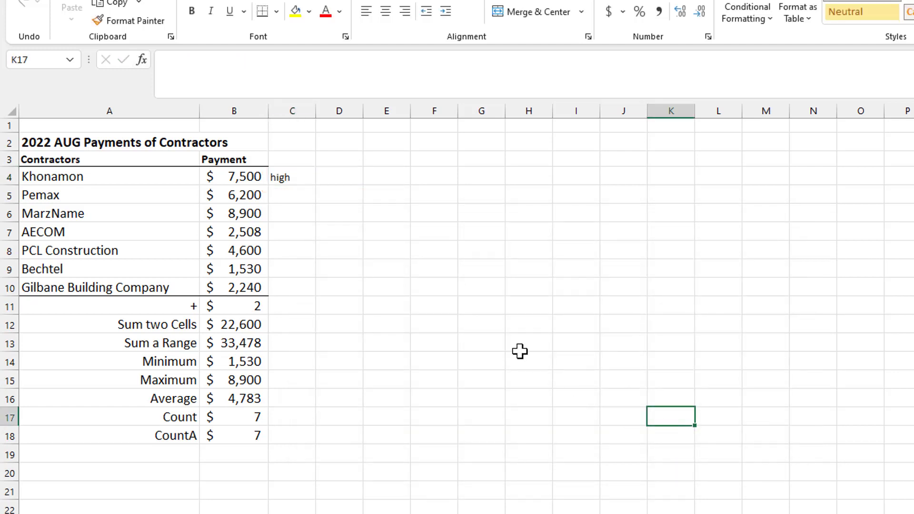
Give C4 B4's payment formatting and fill the IF formula down column C.
left_click(302, 177)
left_click(255, 175)
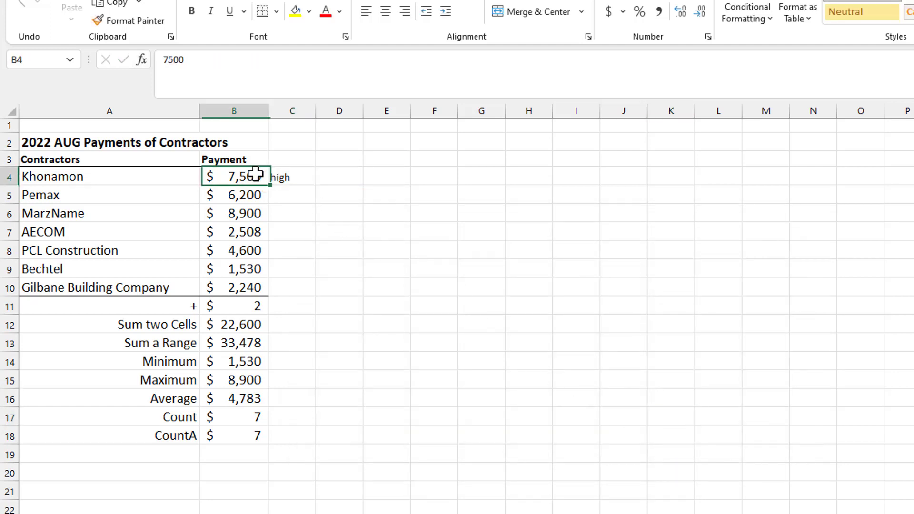
left_click(135, 20)
left_click(291, 179)
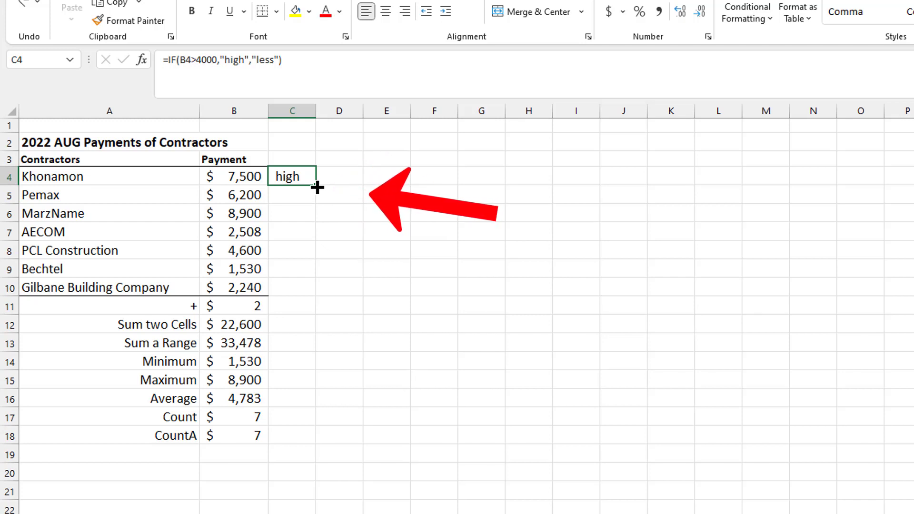
double_click(316, 188)
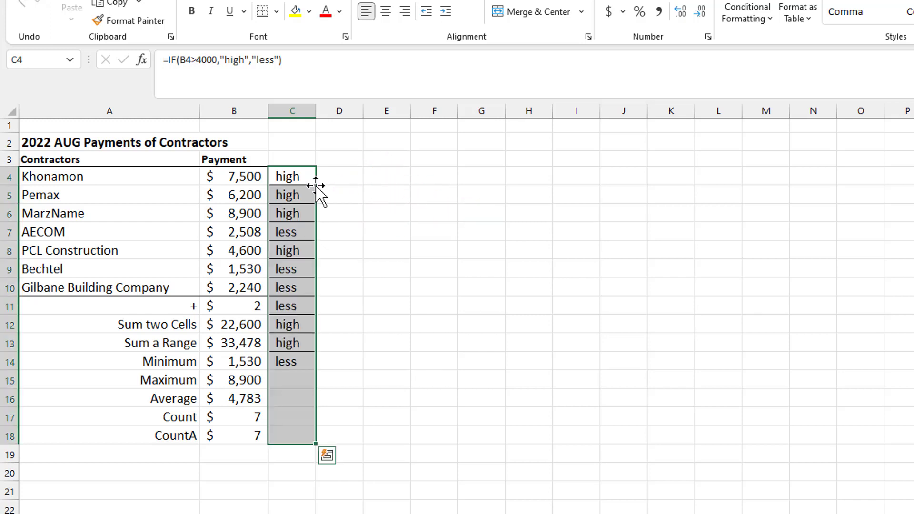
Clear the extra results and borders from C11:C18 beside the summary rows.
left_click_drag(337, 370, 341, 410)
left_click(340, 411)
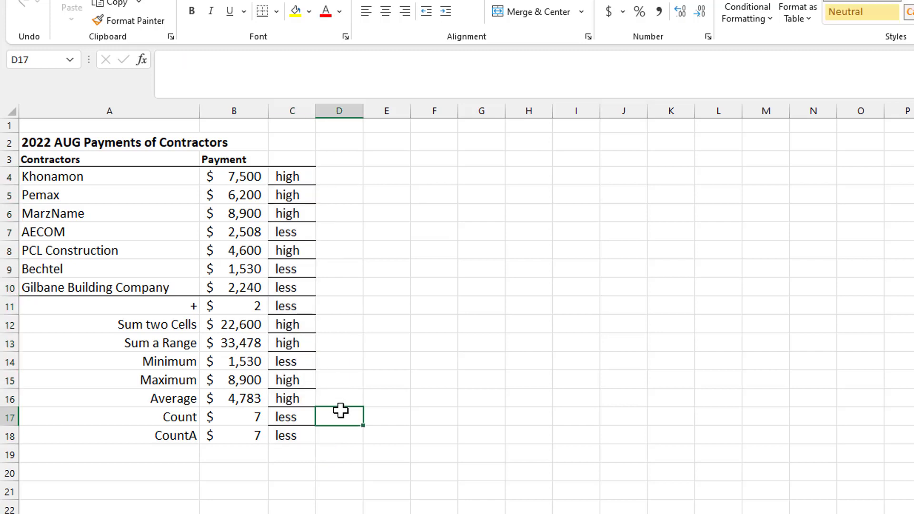
left_click_drag(298, 306, 310, 442)
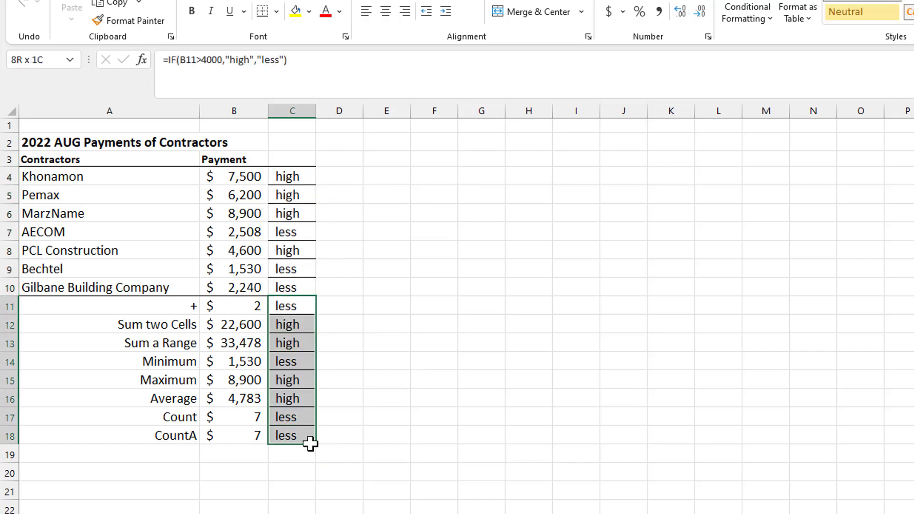
key("Delete")
left_click(380, 301)
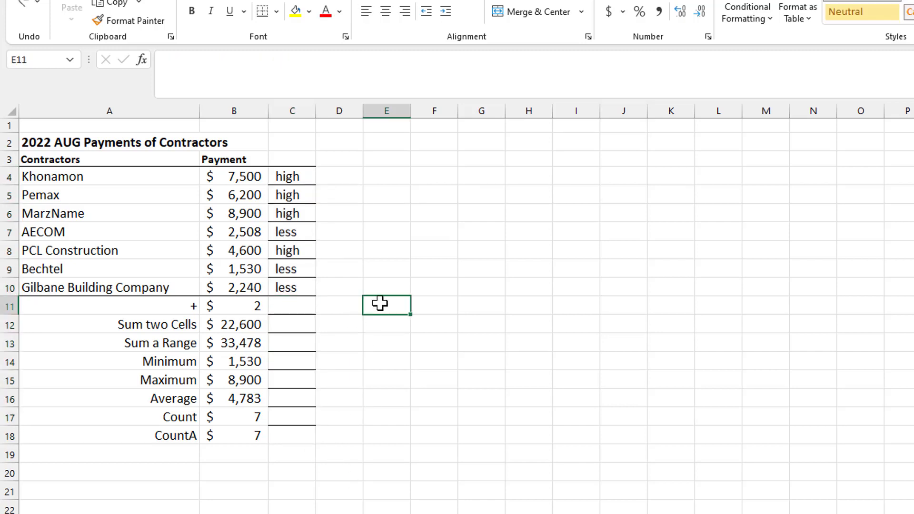
left_click(130, 21)
left_click_drag(292, 306, 299, 439)
left_click(352, 342)
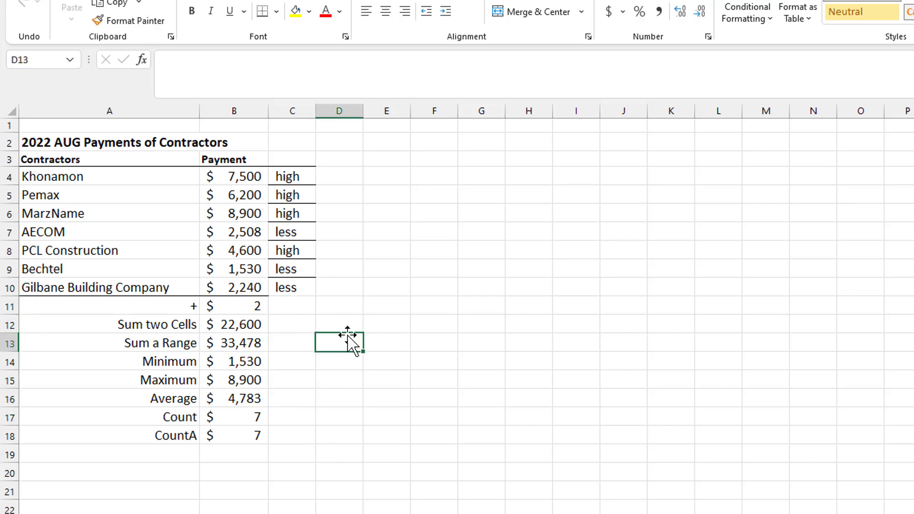